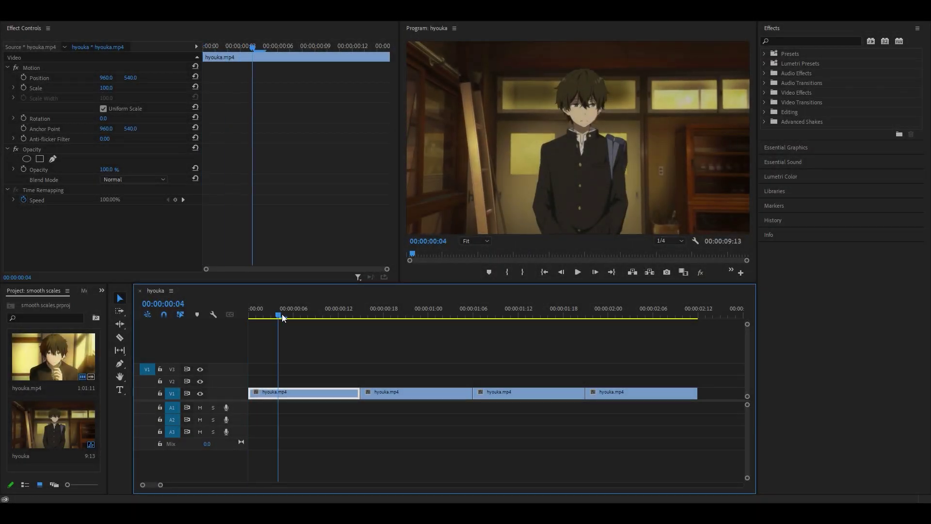
Step: Preview the sequence, then apply S_WarpTransform (searched as 'warptr') to the first clip
{"action": "left_click_drag", "start_coordinate": [281, 313], "coordinate": [544, 315]}
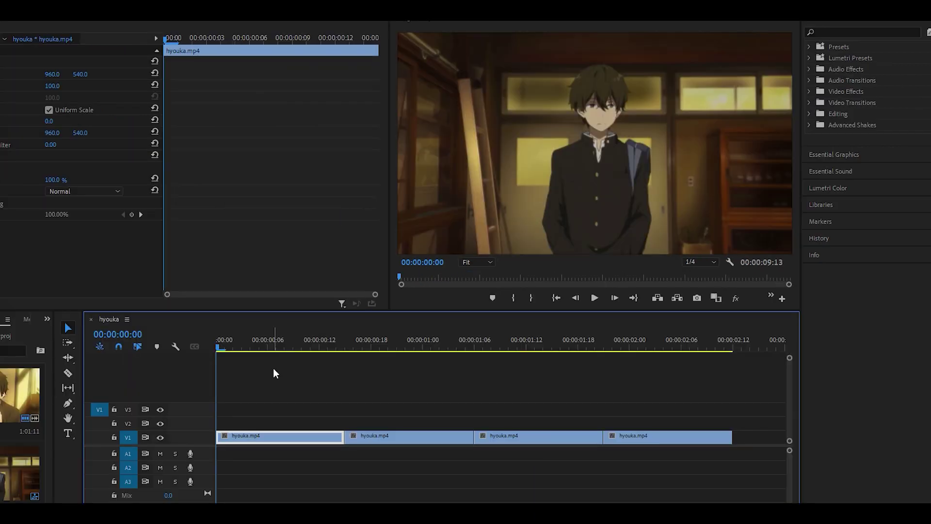
{"action": "key", "text": "space"}
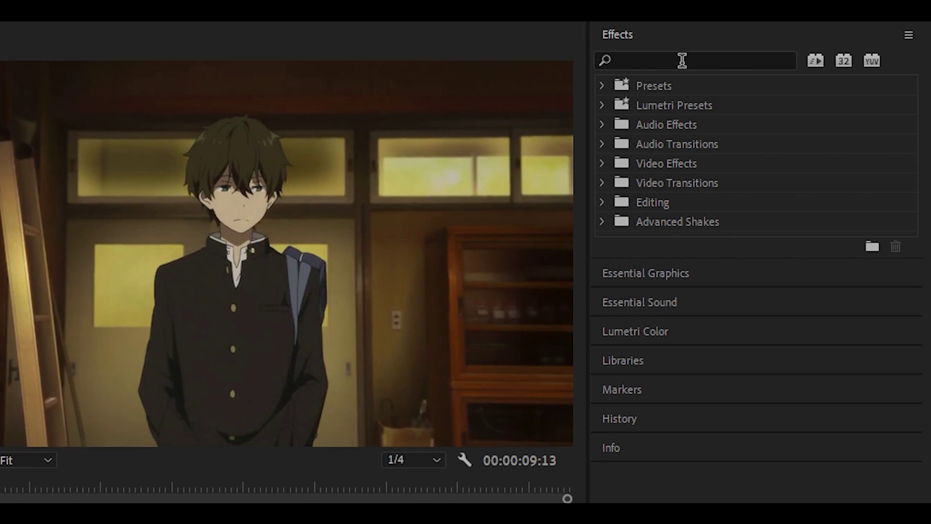
{"action": "left_click", "coordinate": [682, 60]}
{"action": "type", "text": "wa"}
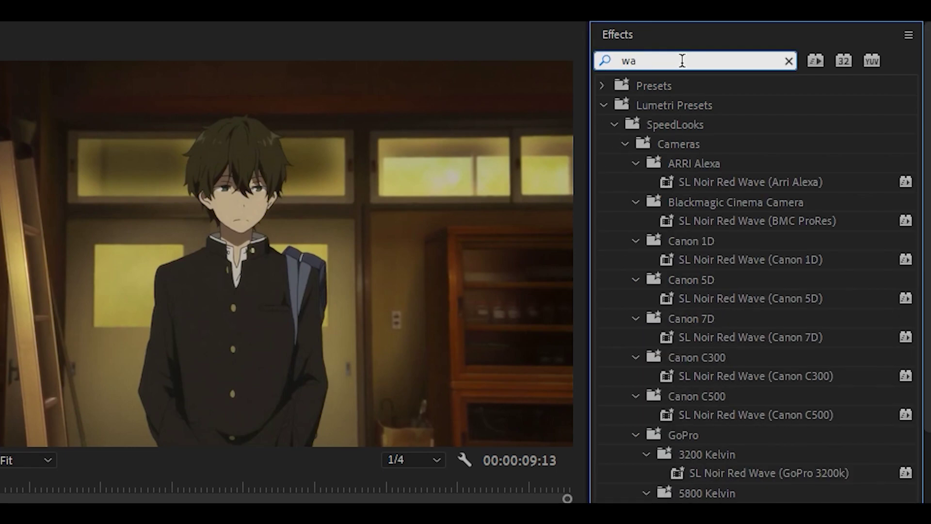
{"action": "type", "text": "rptr"}
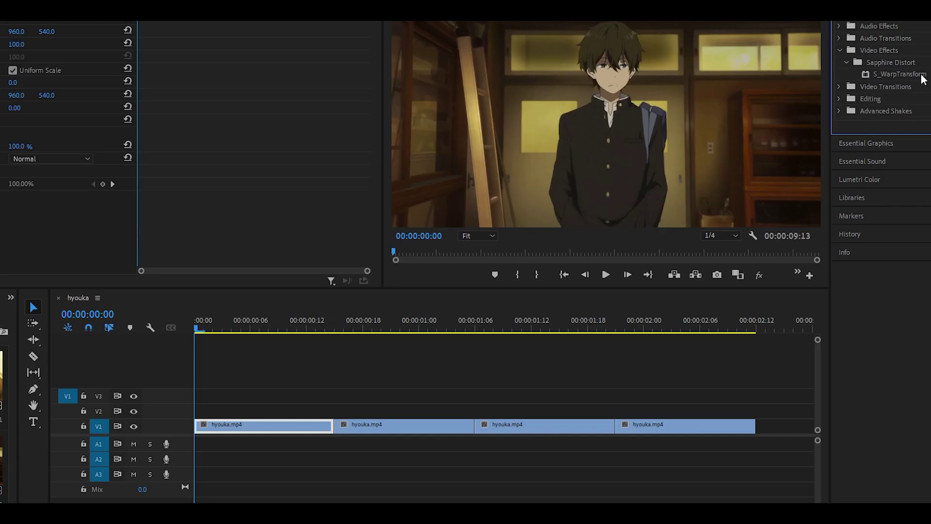
{"action": "left_click_drag", "start_coordinate": [923, 79], "coordinate": [228, 429]}
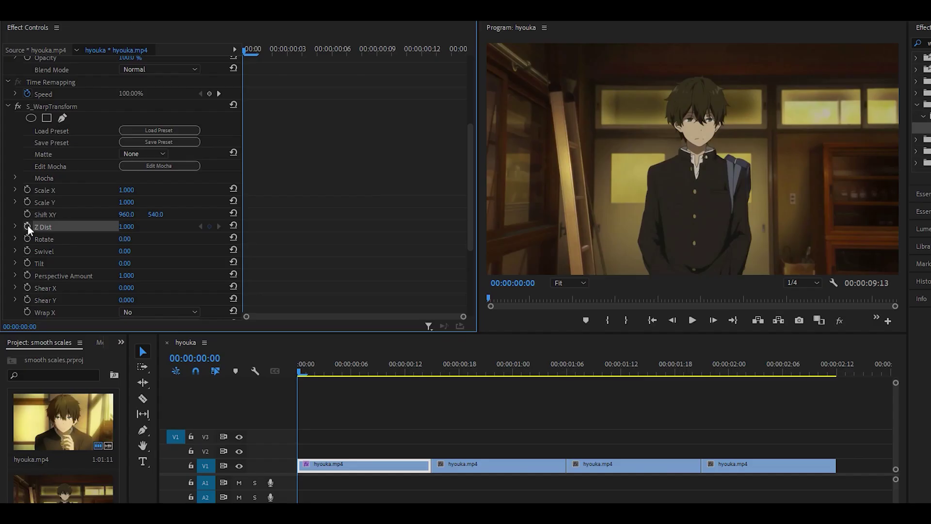
Step: Keyframe Z Dist at 0.500 on the first frame and 1.000 seven frames later
{"action": "left_click", "coordinate": [27, 226]}
{"action": "left_click", "coordinate": [126, 227]}
{"action": "type", "text": "0.5"}
{"action": "key", "text": "Return"}
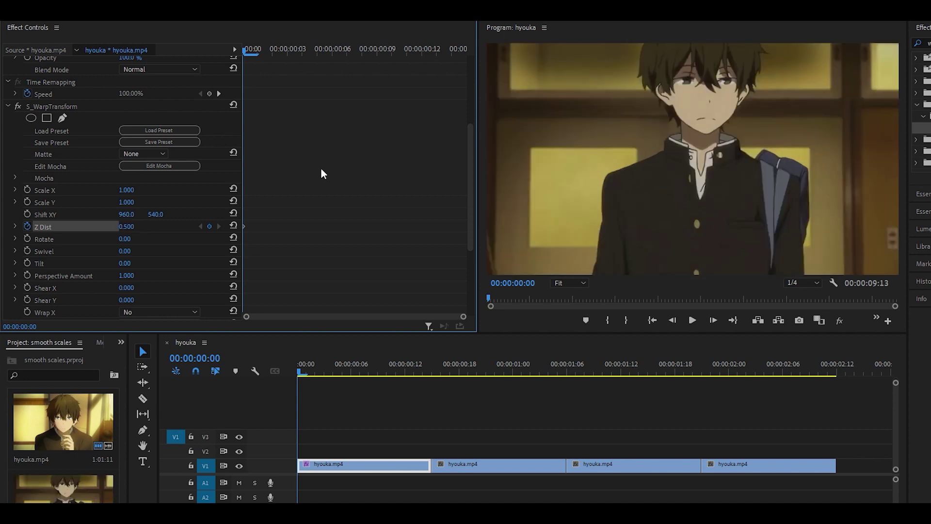
{"action": "key", "text": "shift+Right"}
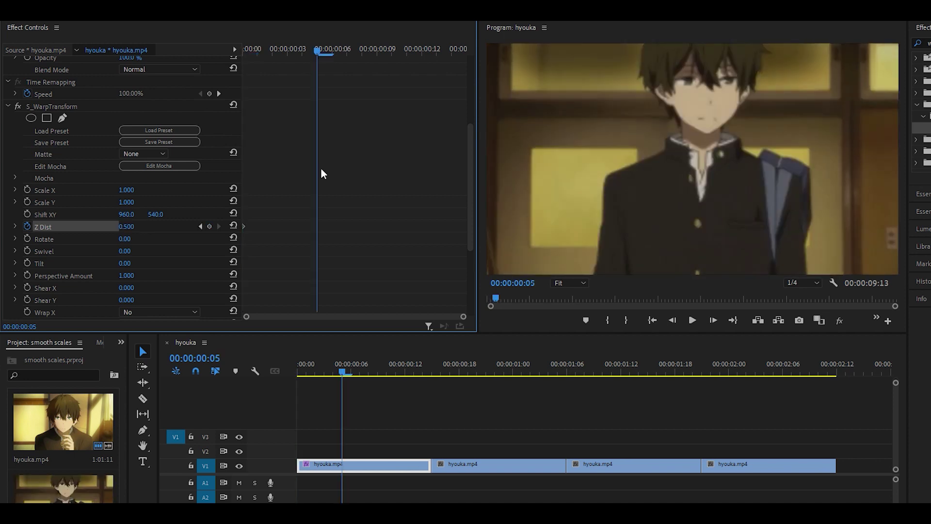
{"action": "key", "text": "Right"}
{"action": "key", "text": "Right"}
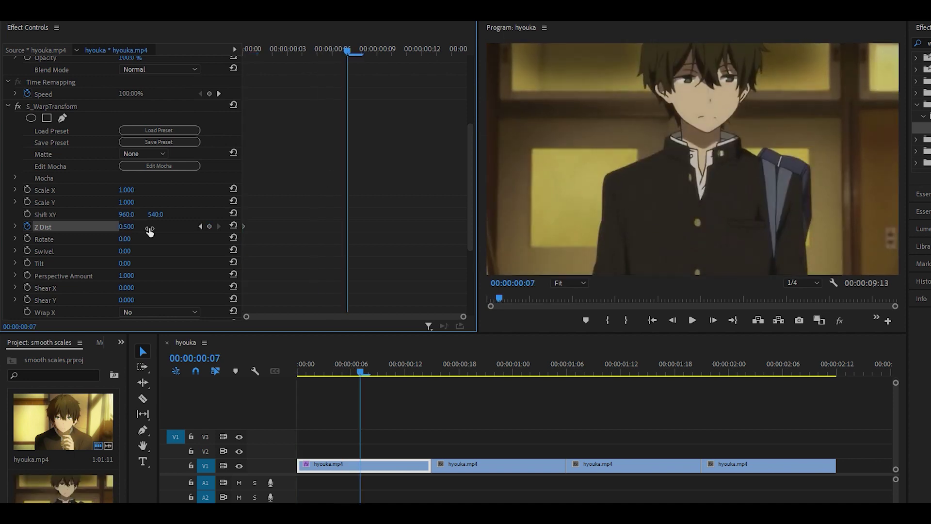
{"action": "left_click", "coordinate": [234, 226]}
{"action": "scroll", "coordinate": [339, 204], "scroll_direction": "down", "scroll_amount": 2}
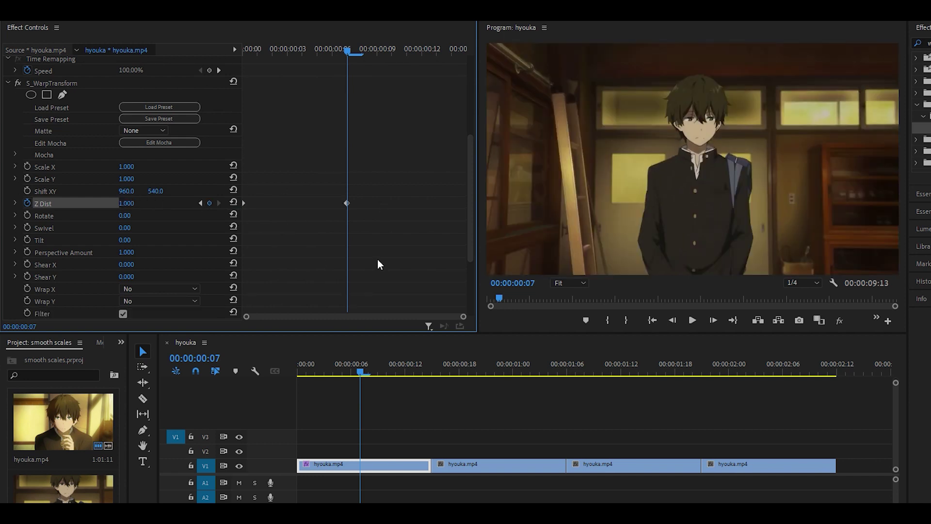
Step: Drag the Z Dist Bezier handles so velocity peaks at the start and tapers toward frame 7
{"action": "left_click", "coordinate": [15, 203]}
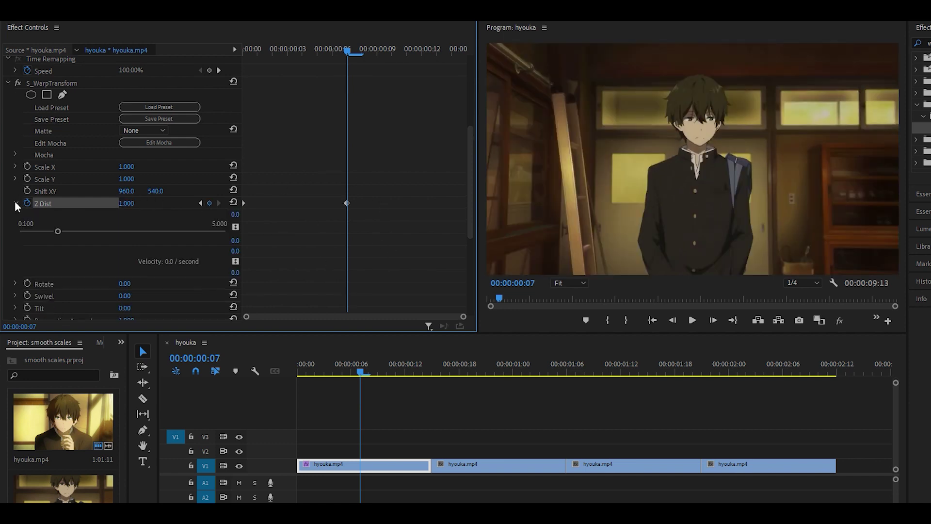
{"action": "scroll", "coordinate": [306, 197], "scroll_direction": "down", "scroll_amount": 1}
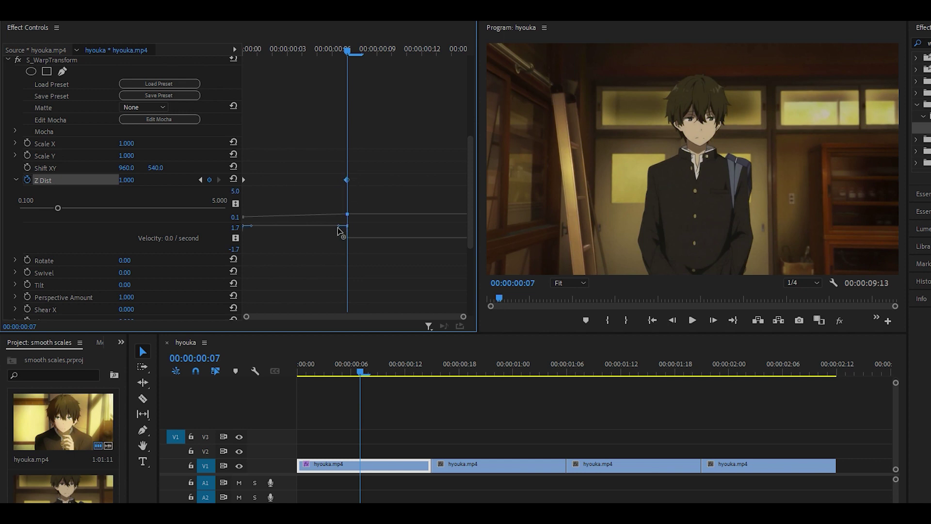
{"action": "left_click_drag", "start_coordinate": [338, 230], "coordinate": [267, 239]}
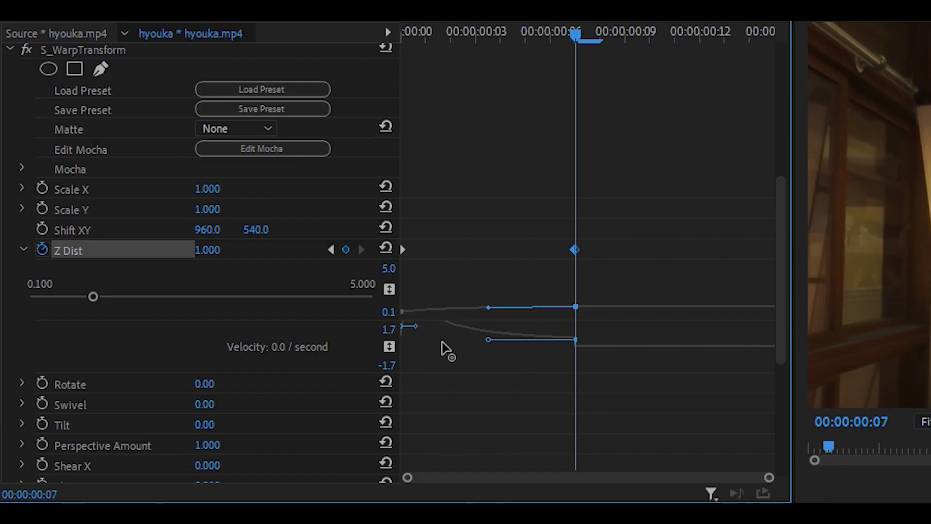
{"action": "mouse_move", "coordinate": [441, 341]}
{"action": "left_mouse_down"}
{"action": "mouse_move", "coordinate": [428, 349]}
{"action": "mouse_move", "coordinate": [428, 367]}
{"action": "mouse_move", "coordinate": [430, 330]}
{"action": "mouse_move", "coordinate": [424, 346]}
{"action": "left_mouse_up"}
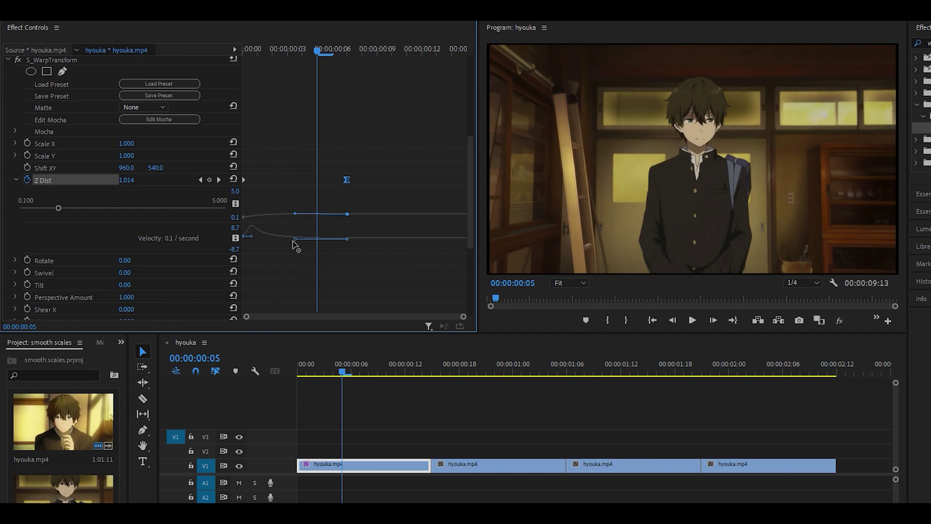
{"action": "left_click_drag", "start_coordinate": [294, 244], "coordinate": [290, 245]}
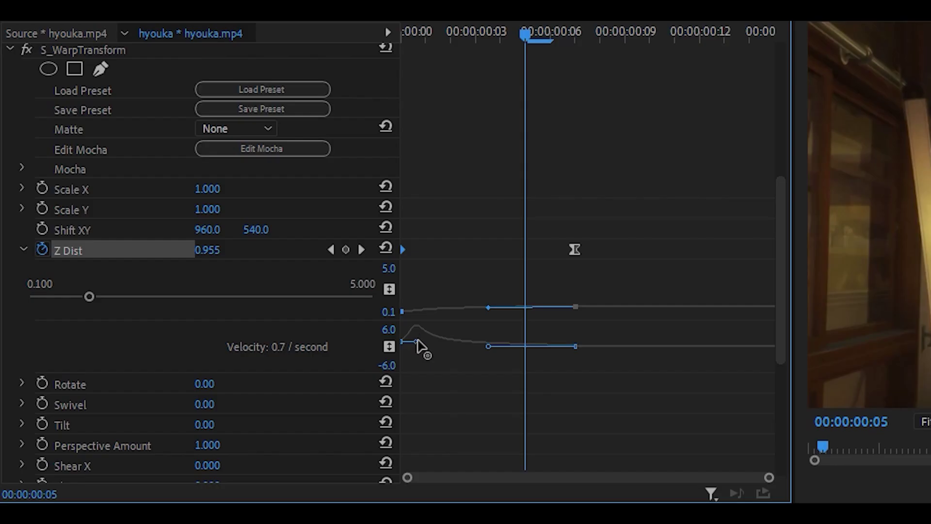
{"action": "left_click_drag", "start_coordinate": [416, 341], "coordinate": [407, 334]}
{"action": "left_click_drag", "start_coordinate": [436, 38], "coordinate": [578, 47]}
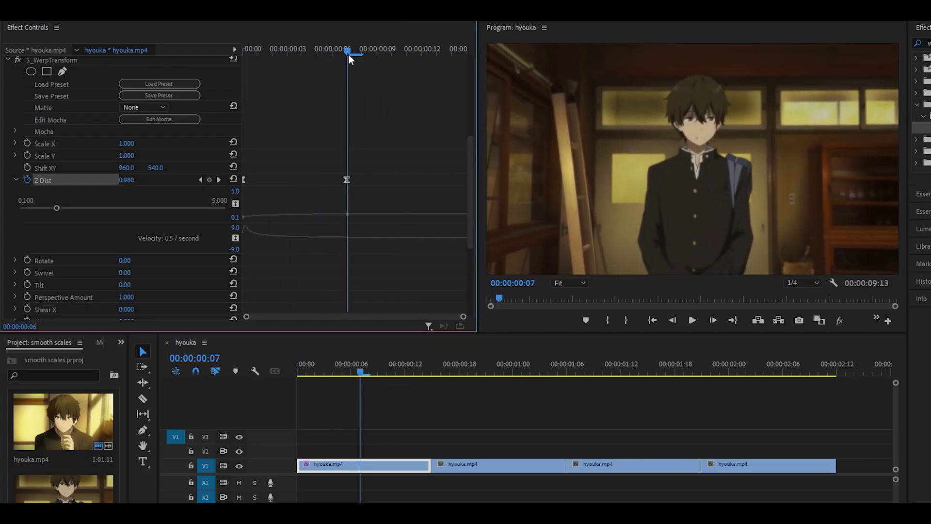
Step: Add a Z Dist keyframe of 0.400 at frame 14
{"action": "left_click", "coordinate": [423, 371]}
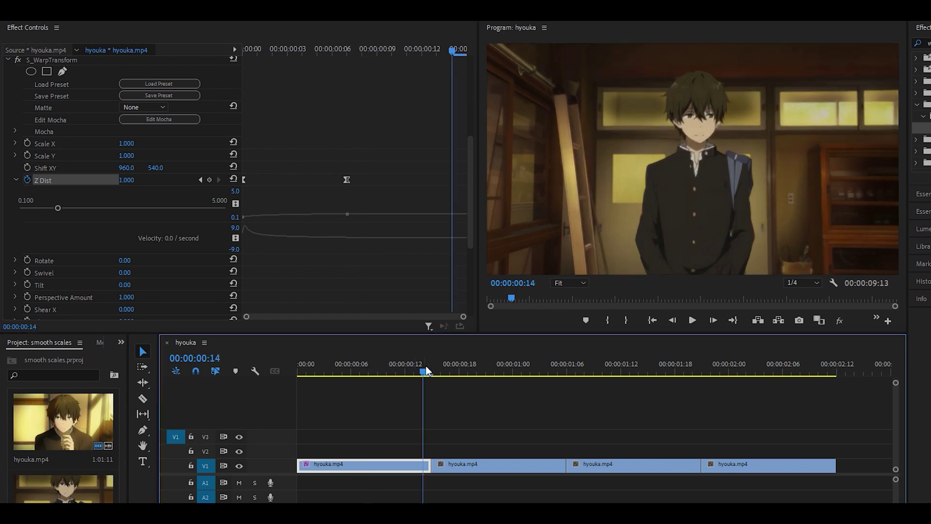
{"action": "left_click_drag", "start_coordinate": [426, 371], "coordinate": [421, 371]}
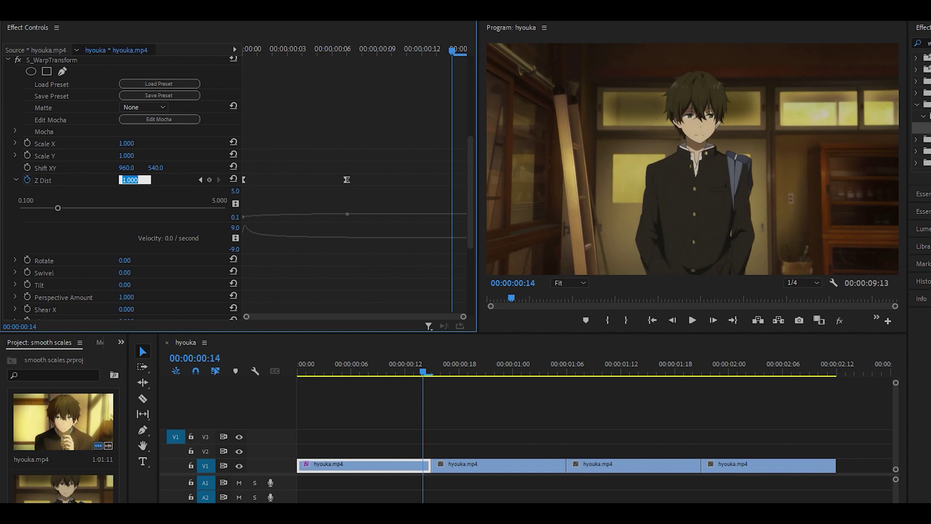
{"action": "type", "text": "0.4"}
{"action": "key", "text": "Return"}
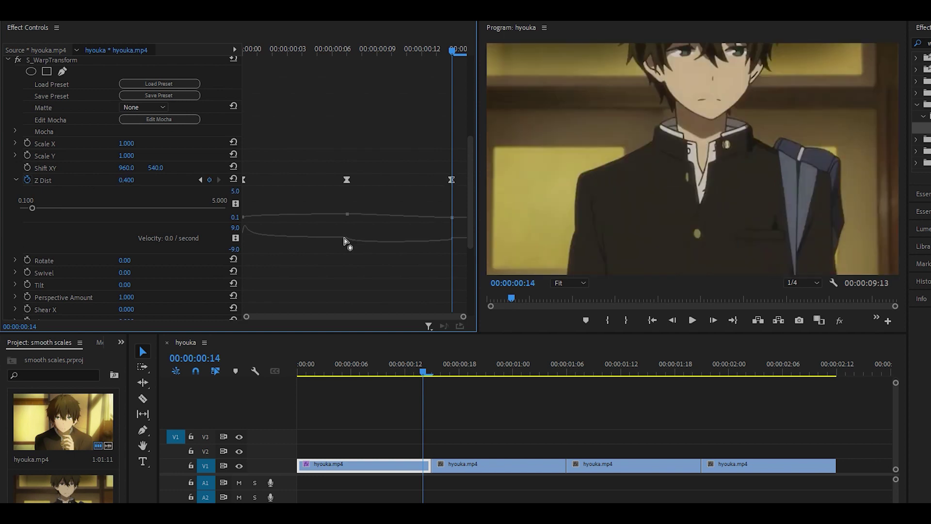
Step: Drag the middle and last keyframes' velocity handles to ease the curve into frame 14
{"action": "left_click", "coordinate": [347, 180]}
{"action": "left_click_drag", "start_coordinate": [358, 237], "coordinate": [406, 238]}
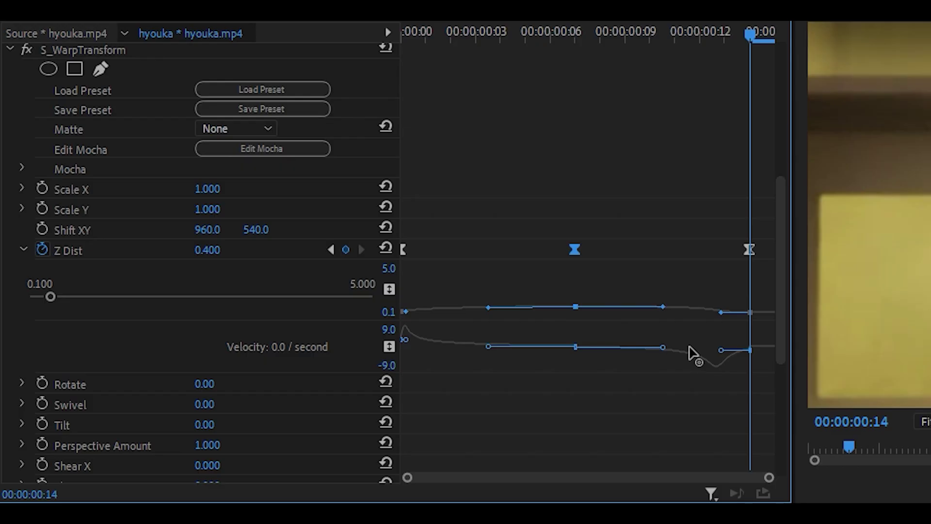
{"action": "left_click_drag", "start_coordinate": [689, 346], "coordinate": [692, 346]}
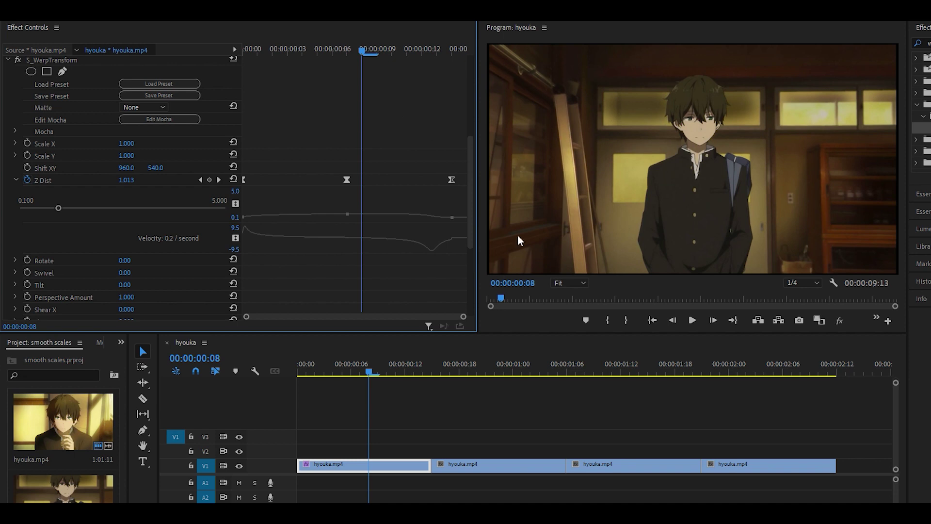
{"action": "left_click", "coordinate": [346, 180]}
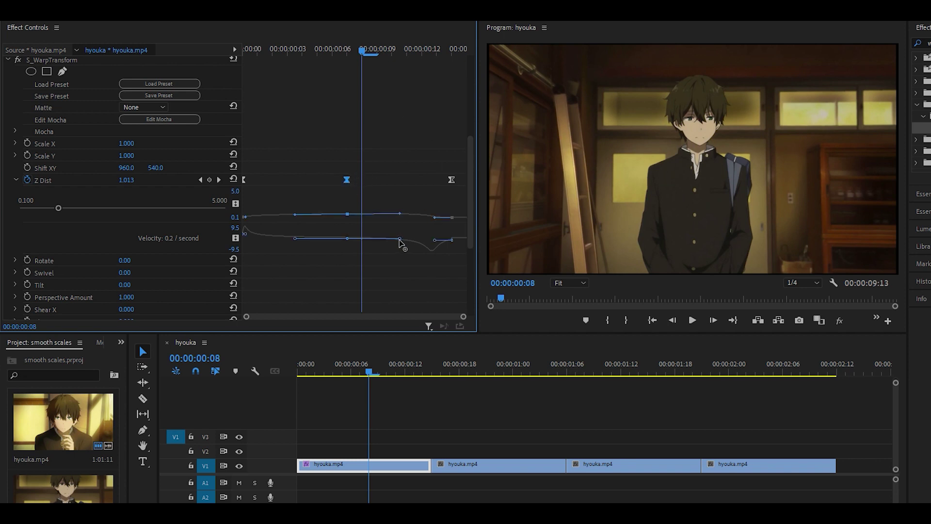
{"action": "left_click_drag", "start_coordinate": [400, 240], "coordinate": [409, 245]}
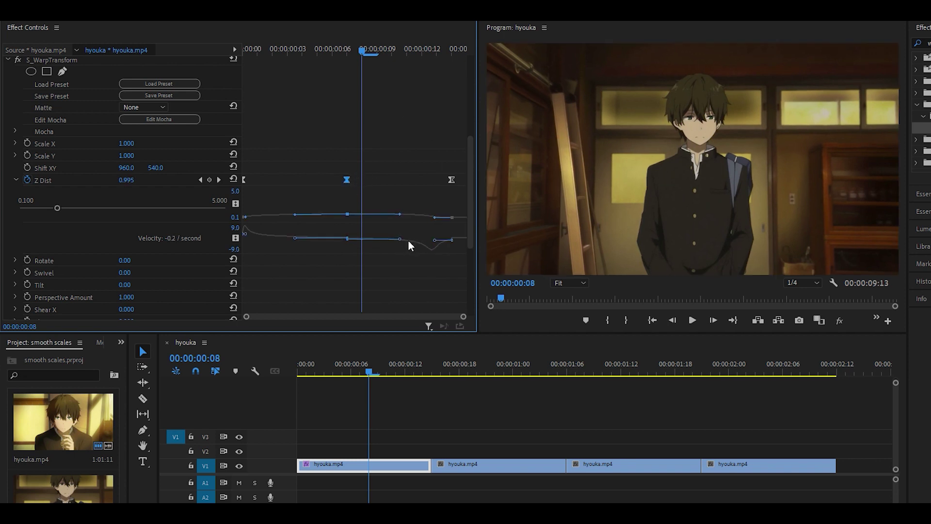
{"action": "left_click", "coordinate": [451, 239]}
{"action": "left_click_drag", "start_coordinate": [435, 241], "coordinate": [447, 240]}
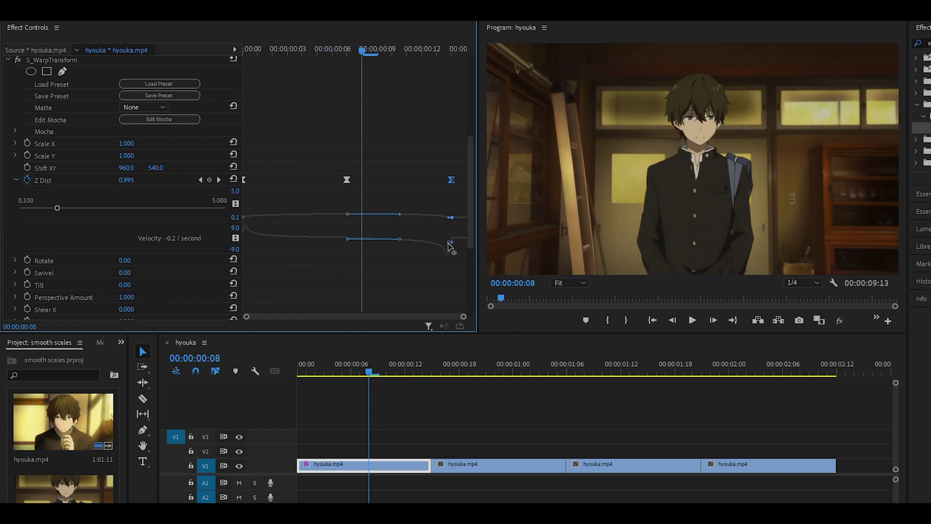
Step: Apply S_WarpTransform to the second clip with Z Dist 1.100
{"action": "key", "text": "space"}
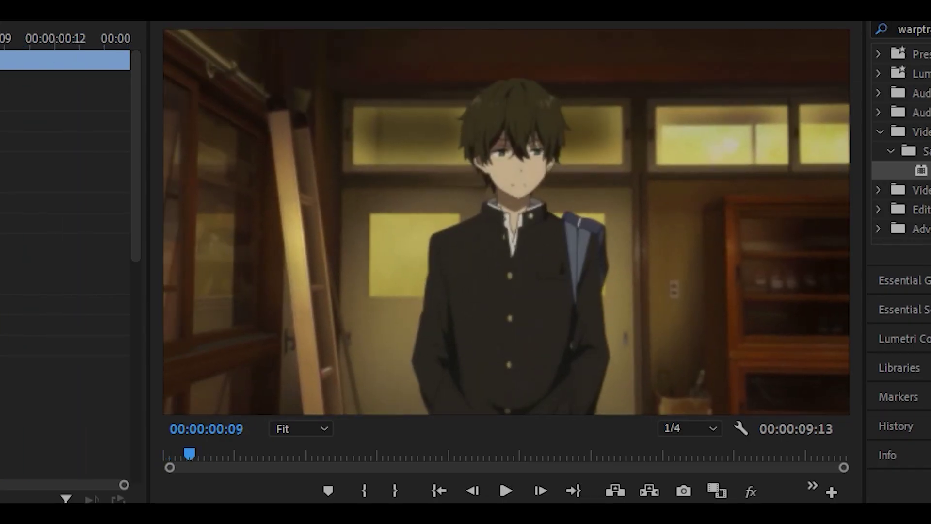
{"action": "key", "text": "space"}
{"action": "left_click_drag", "start_coordinate": [810, 116], "coordinate": [412, 391]}
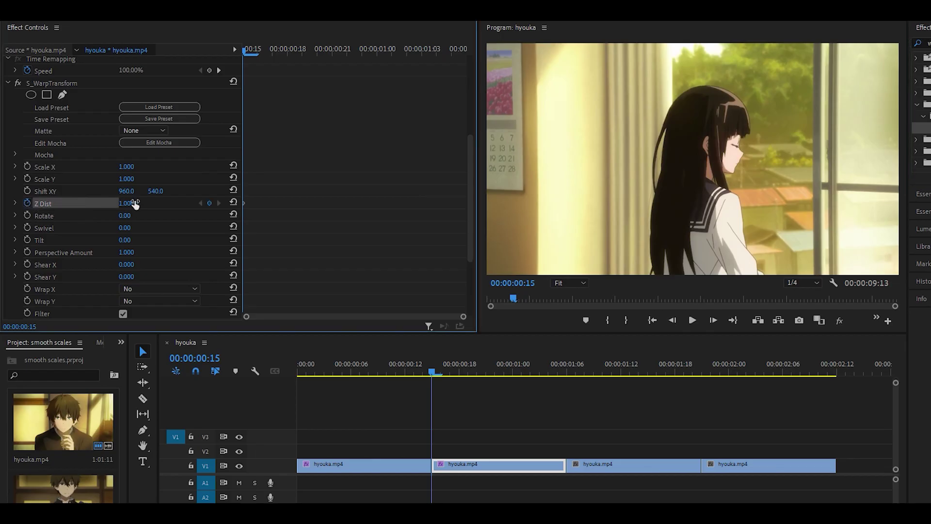
{"action": "left_click", "coordinate": [132, 202]}
{"action": "type", "text": "1.1"}
{"action": "key", "text": "Return"}
Step: Set both Wrap X and Wrap Y to Reflect
{"action": "scroll", "coordinate": [93, 267], "scroll_direction": "down", "scroll_amount": 1}
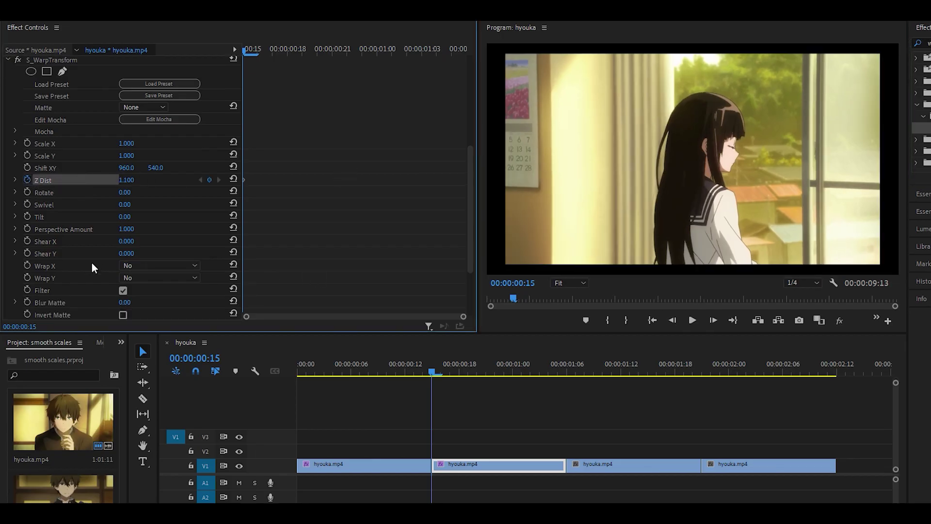
{"action": "left_click", "coordinate": [138, 264]}
{"action": "left_click", "coordinate": [141, 300]}
{"action": "left_click", "coordinate": [146, 277]}
{"action": "left_click", "coordinate": [141, 311]}
{"action": "scroll", "coordinate": [304, 253], "scroll_direction": "up", "scroll_amount": 1}
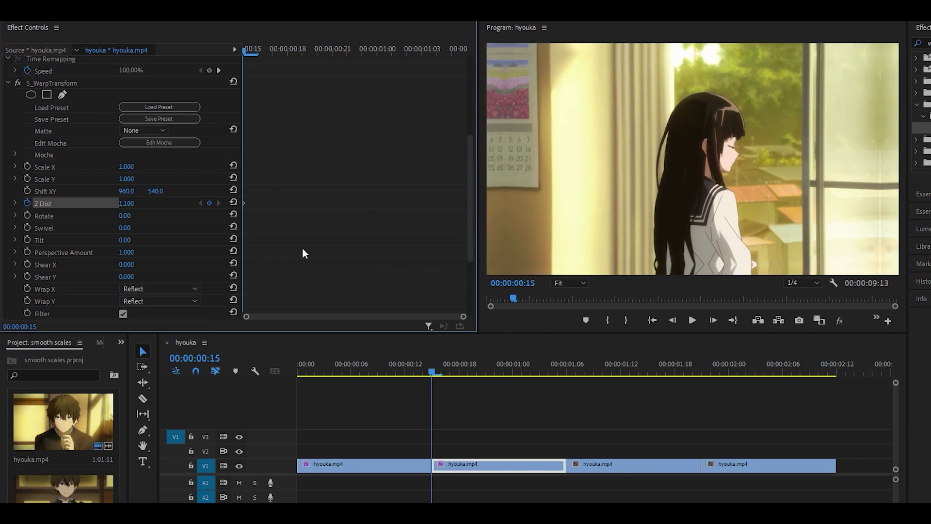
Step: Seven frames later, keyframe Z Dist at 0.700
{"action": "key", "text": "shift+Right"}
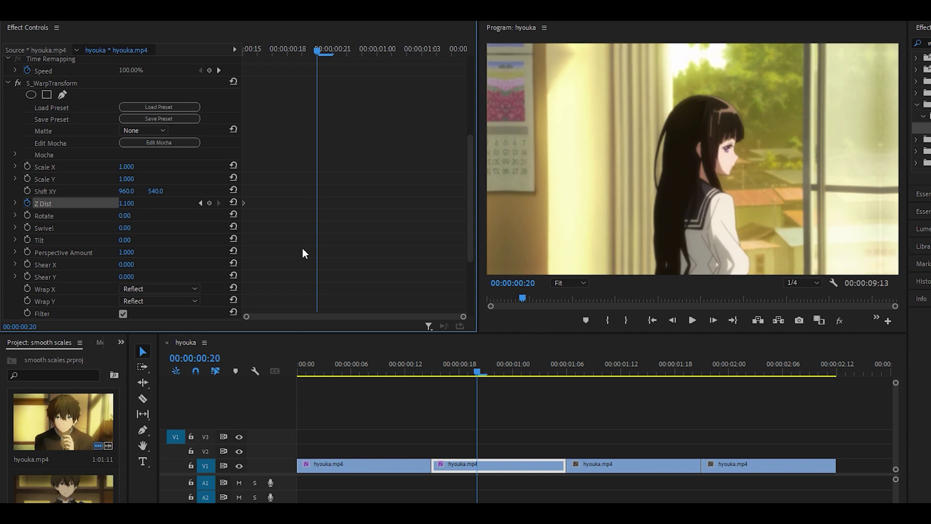
{"action": "key", "text": "Right"}
{"action": "key", "text": "Right"}
{"action": "type", "text": ".7"}
{"action": "key", "text": "Return"}
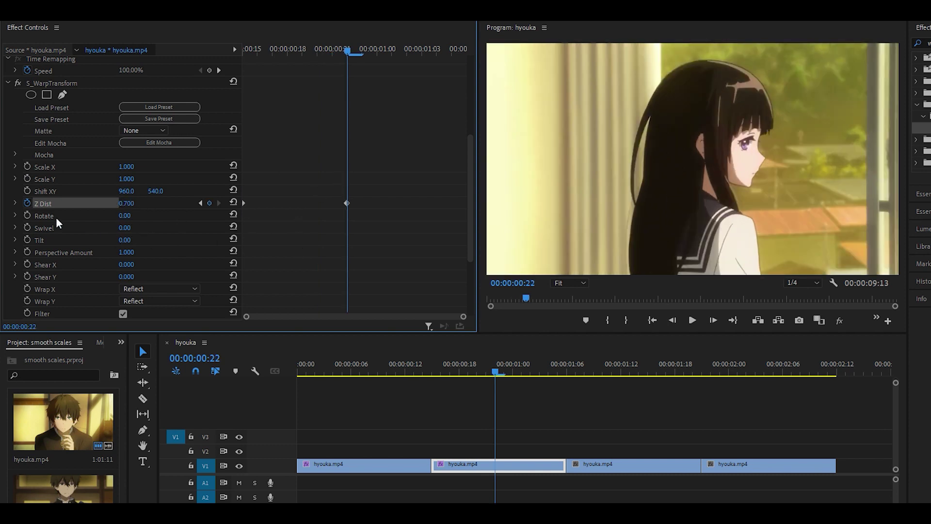
Step: Pull out an ease on the new 0.700 Z Dist keyframe in the velocity graph
{"action": "left_click", "coordinate": [14, 203]}
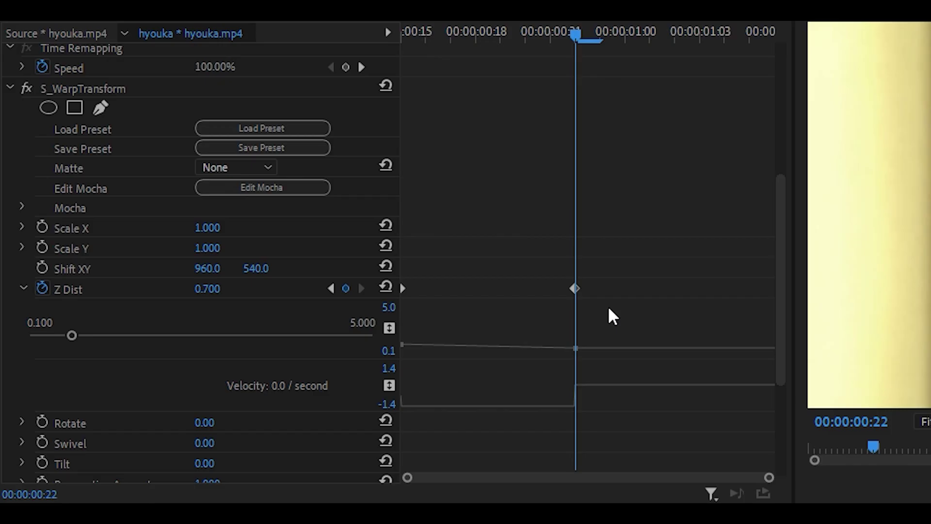
{"action": "scroll", "coordinate": [575, 286], "scroll_direction": "down", "scroll_amount": 1}
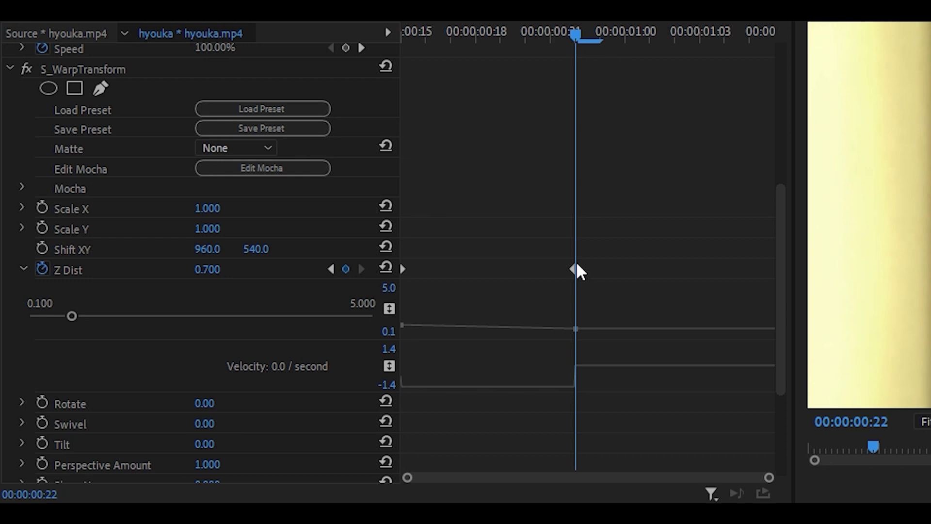
{"action": "left_click", "coordinate": [574, 268]}
{"action": "left_click_drag", "start_coordinate": [558, 385], "coordinate": [407, 369]}
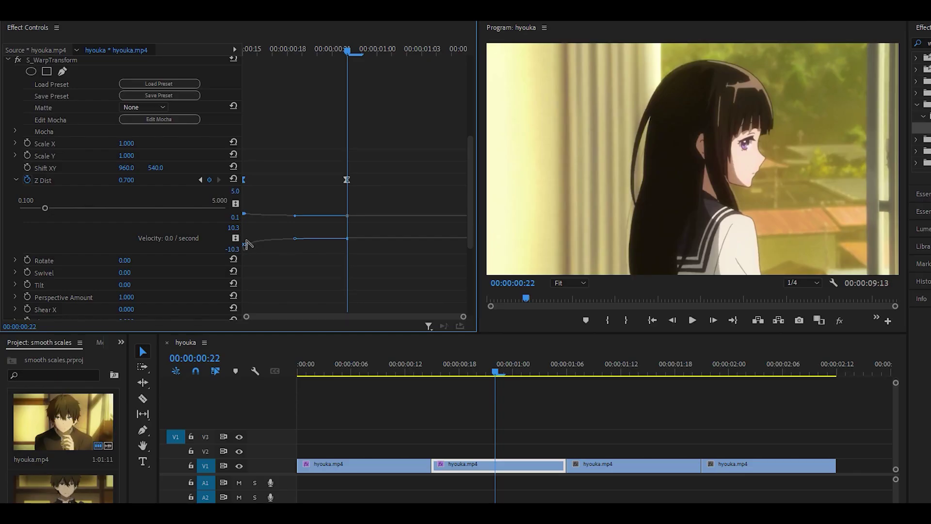
{"action": "mouse_move", "coordinate": [248, 244]}
{"action": "left_mouse_down"}
{"action": "mouse_move", "coordinate": [255, 261]}
{"action": "mouse_move", "coordinate": [250, 253]}
{"action": "left_mouse_up"}
Step: Add a Z Dist keyframe of 1 at 00:00:01:05 and ease the rise into it
{"action": "left_click_drag", "start_coordinate": [246, 51], "coordinate": [352, 68]}
{"action": "left_click", "coordinate": [558, 371]}
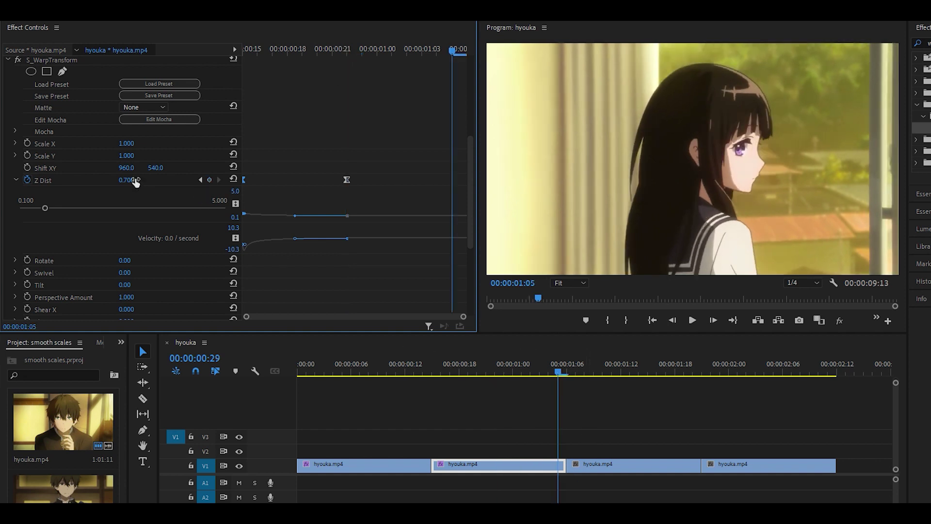
{"action": "left_click", "coordinate": [135, 181]}
{"action": "type", "text": "1"}
{"action": "key", "text": "Return"}
{"action": "left_click_drag", "start_coordinate": [360, 242], "coordinate": [437, 215]}
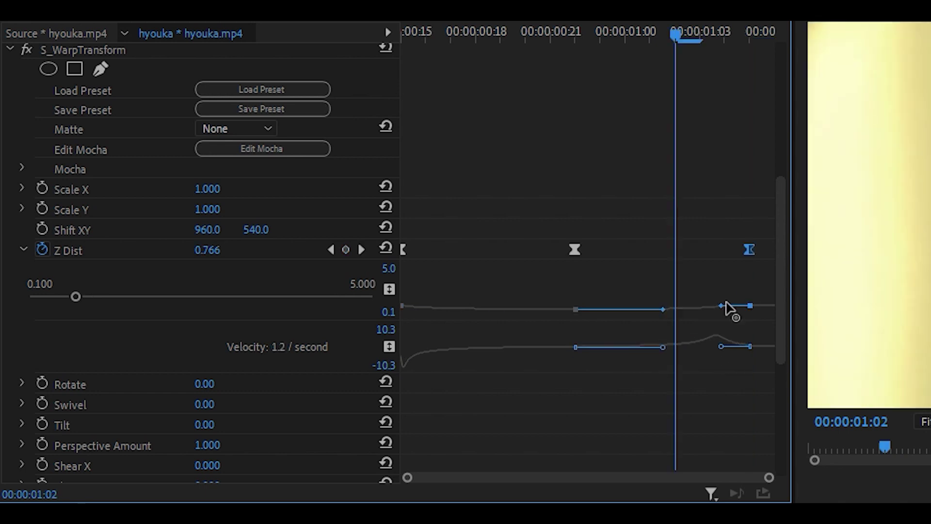
{"action": "left_click_drag", "start_coordinate": [721, 347], "coordinate": [747, 342]}
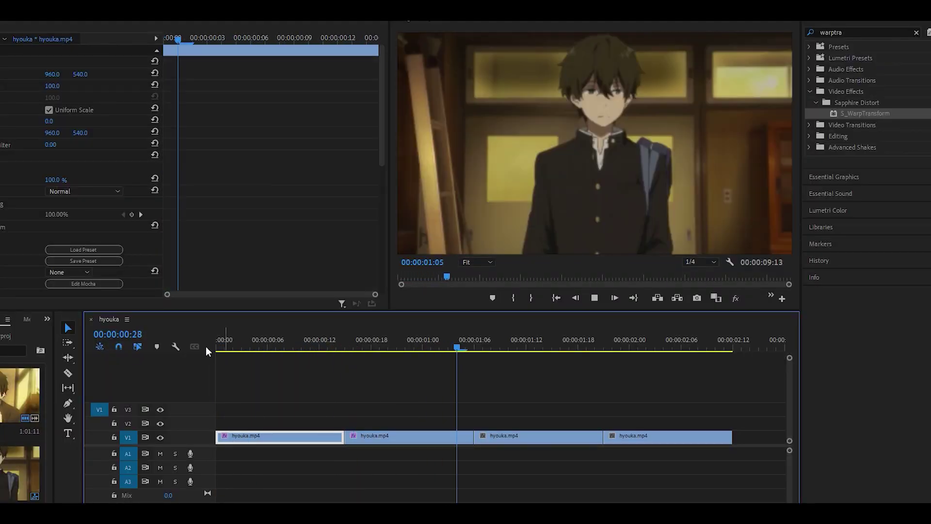
Step: Scrub through the clips to check the zoom, then copy the first clip's S_WarpTransform
{"action": "left_click", "coordinate": [241, 345]}
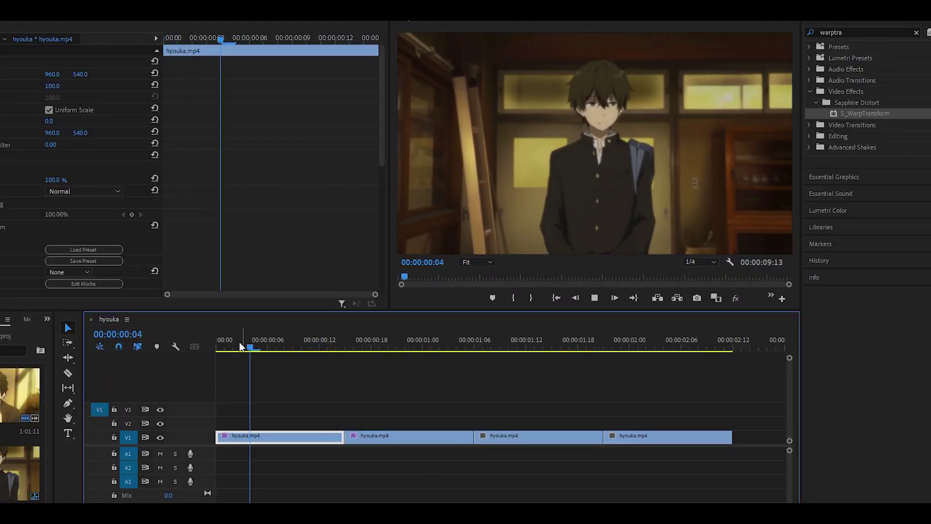
{"action": "left_click", "coordinate": [284, 342]}
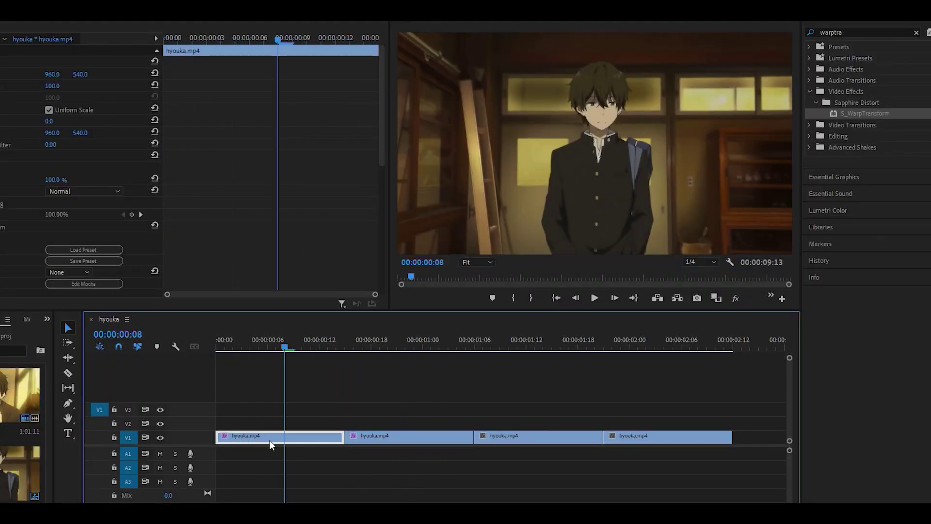
{"action": "left_click_drag", "start_coordinate": [437, 347], "coordinate": [639, 379]}
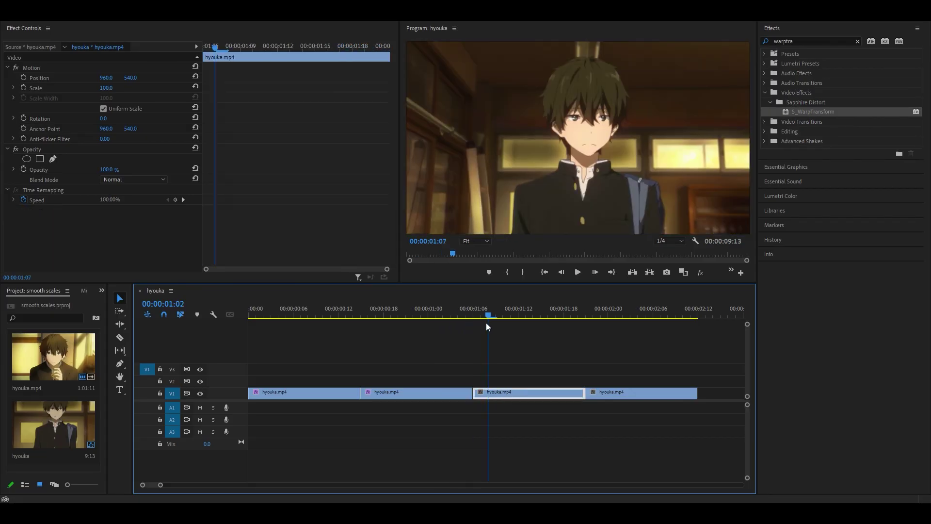
{"action": "left_click_drag", "start_coordinate": [618, 339], "coordinate": [458, 344]}
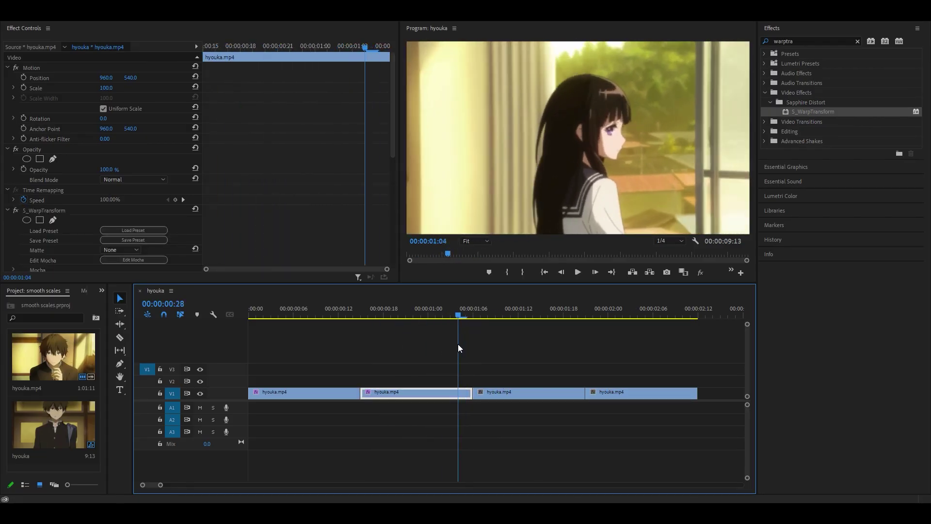
{"action": "left_click", "coordinate": [298, 392]}
{"action": "right_click", "coordinate": [59, 210]}
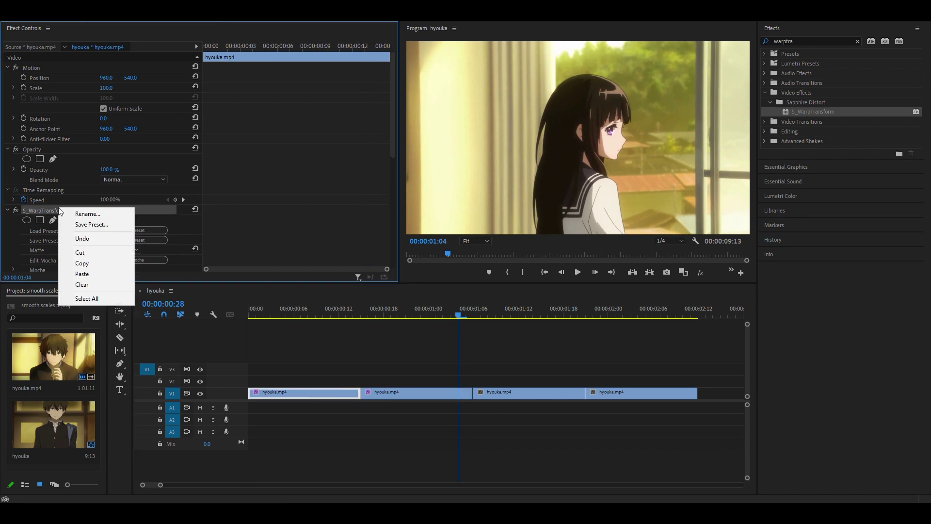
{"action": "left_click", "coordinate": [85, 263]}
Step: Paste S_WarpTransform onto the third clip
{"action": "left_click", "coordinate": [493, 396]}
{"action": "right_click", "coordinate": [300, 216]}
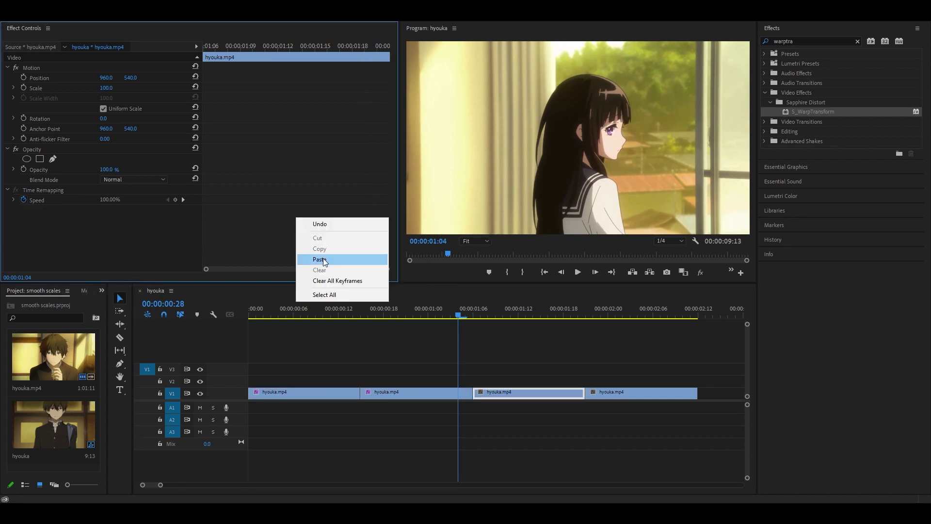
{"action": "left_click", "coordinate": [319, 258]}
{"action": "left_click", "coordinate": [451, 317]}
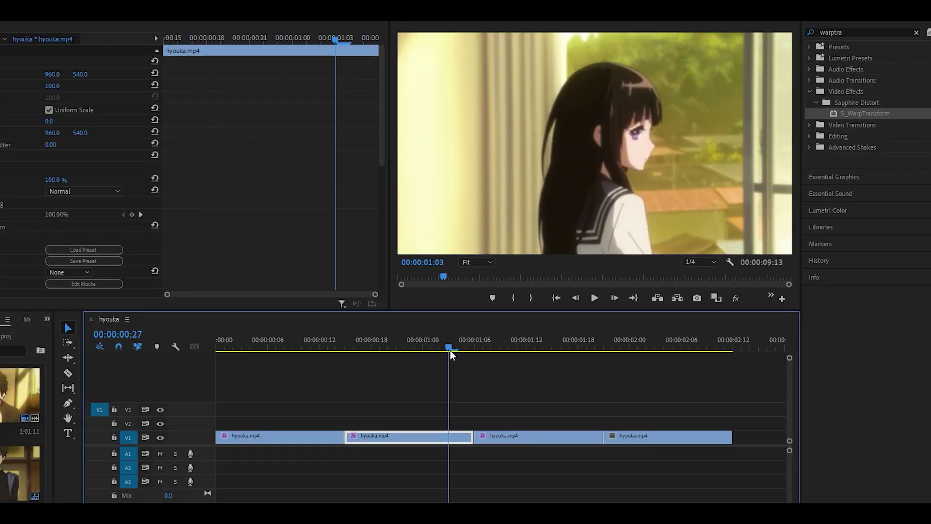
{"action": "left_click_drag", "start_coordinate": [449, 350], "coordinate": [503, 358]}
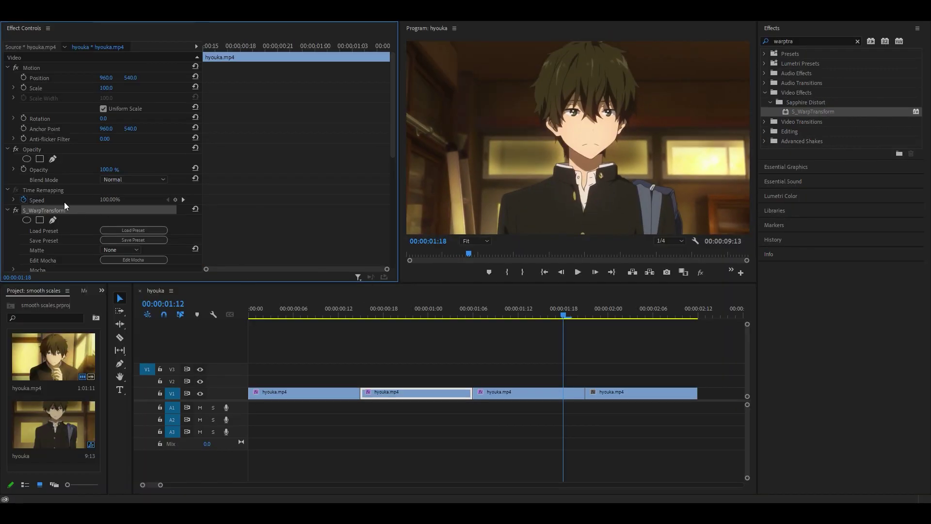
Step: Copy S_WarpTransform again, paste it onto the fourth clip, and play the sequence
{"action": "right_click", "coordinate": [0, 222]}
{"action": "left_click", "coordinate": [82, 261]}
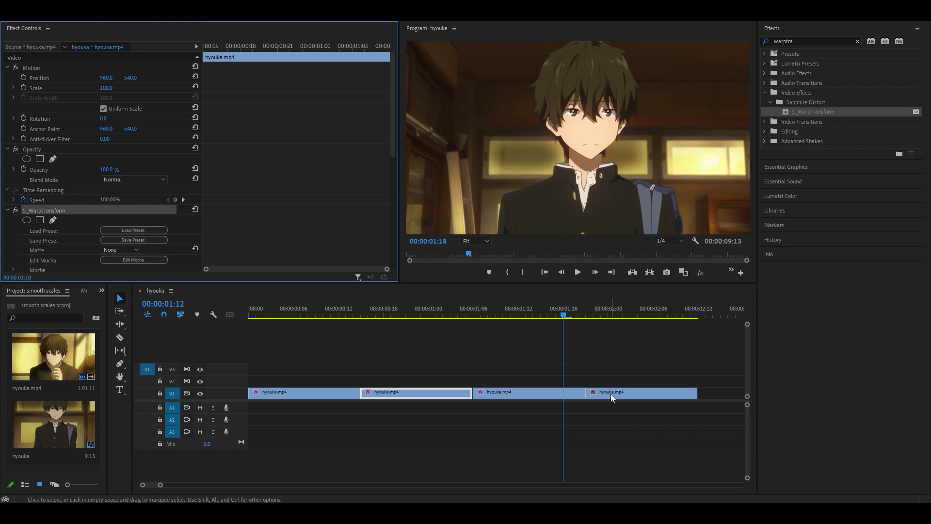
{"action": "left_click", "coordinate": [301, 394]}
{"action": "left_click", "coordinate": [261, 312]}
{"action": "key", "text": "space"}
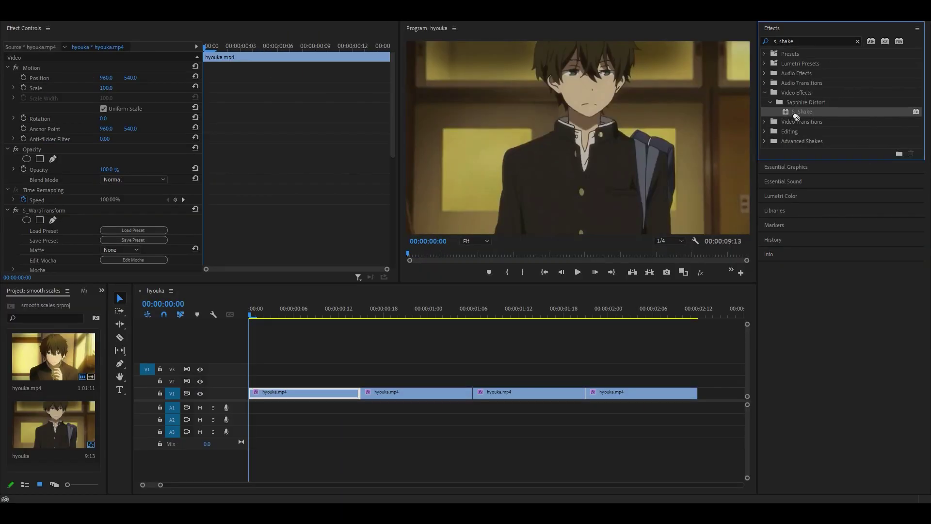
Step: Add S_Shake to the first clip above S_WarpTransform with Frequency 2
{"action": "left_click_drag", "start_coordinate": [672, 146], "coordinate": [49, 209]}
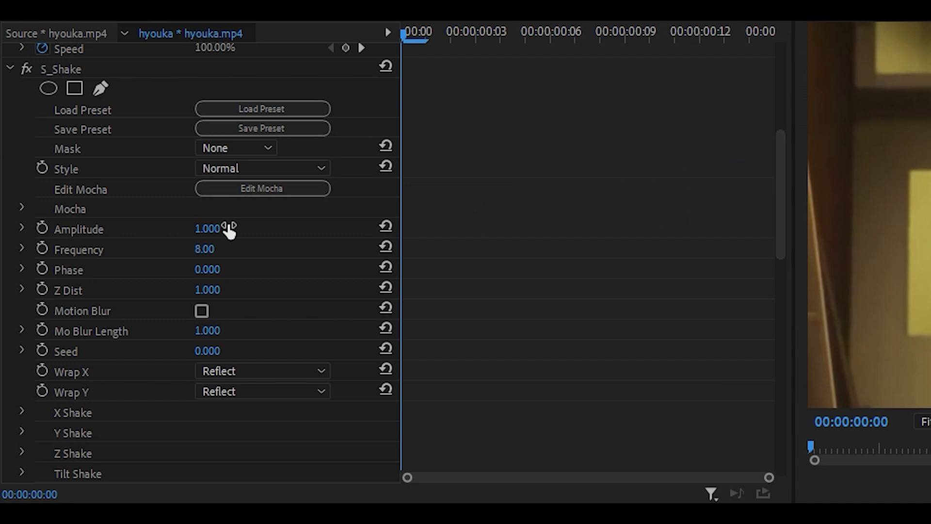
{"action": "left_click", "coordinate": [207, 250]}
{"action": "type", "text": "2"}
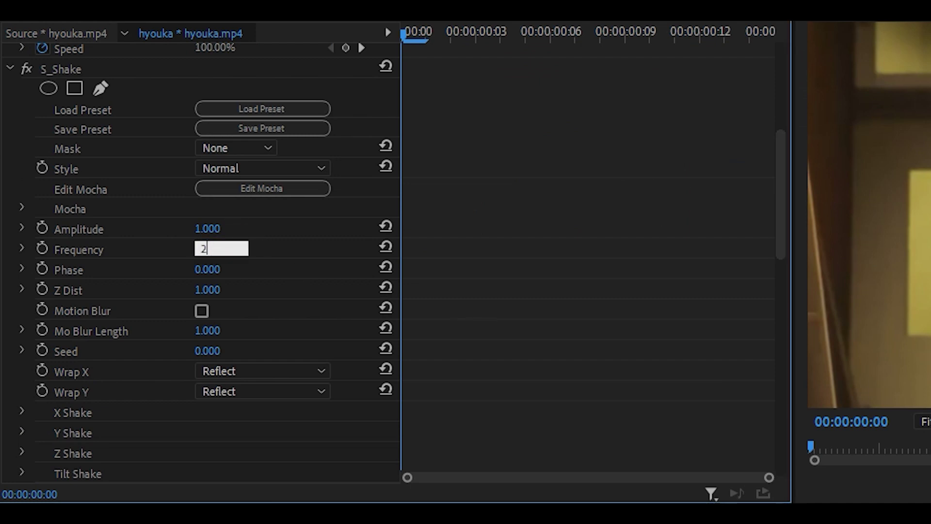
{"action": "key", "text": "Return"}
Step: Under X Shake, zero the random amplitude and set X Wave Amp to 20
{"action": "scroll", "coordinate": [27, 310], "scroll_direction": "down", "scroll_amount": 2}
{"action": "left_click", "coordinate": [21, 315]}
{"action": "scroll", "coordinate": [256, 305], "scroll_direction": "down", "scroll_amount": 2}
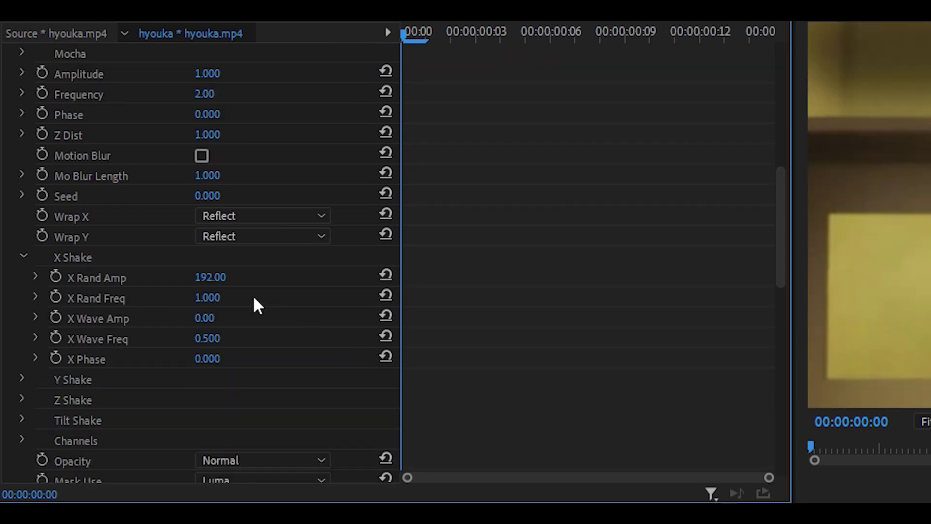
{"action": "left_click", "coordinate": [211, 278]}
{"action": "type", "text": "0"}
{"action": "key", "text": "Tab"}
{"action": "type", "text": "0"}
{"action": "key", "text": "Tab"}
{"action": "type", "text": "20"}
{"action": "key", "text": "Return"}
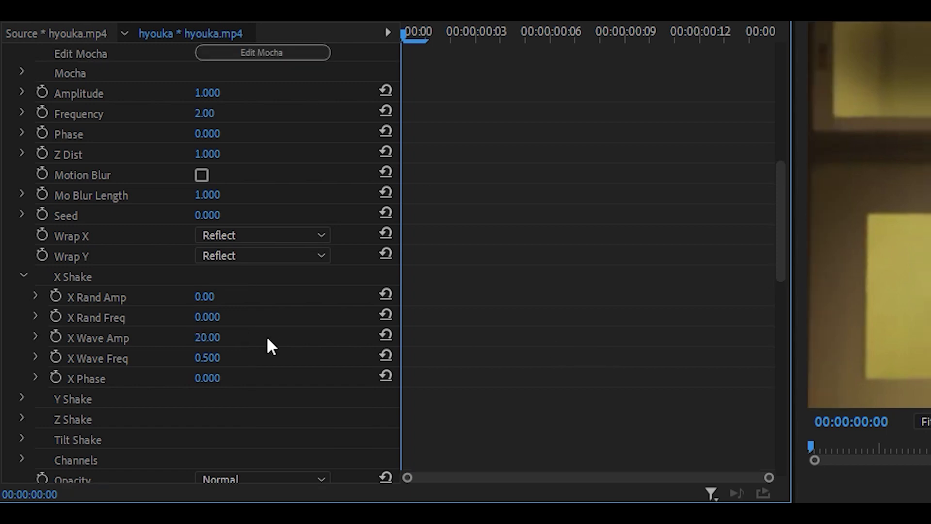
Step: Set X Wave Freq to 0.8
{"action": "left_click", "coordinate": [206, 357]}
{"action": "type", "text": "9"}
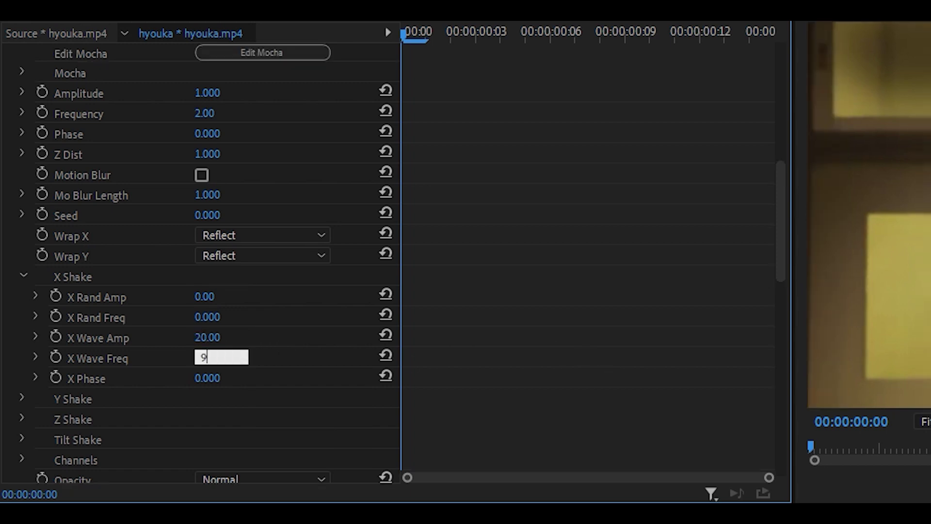
{"action": "key", "text": "BackSpace"}
{"action": "type", "text": "8"}
{"action": "key", "text": "Return"}
{"action": "scroll", "coordinate": [257, 277], "scroll_direction": "down", "scroll_amount": 3}
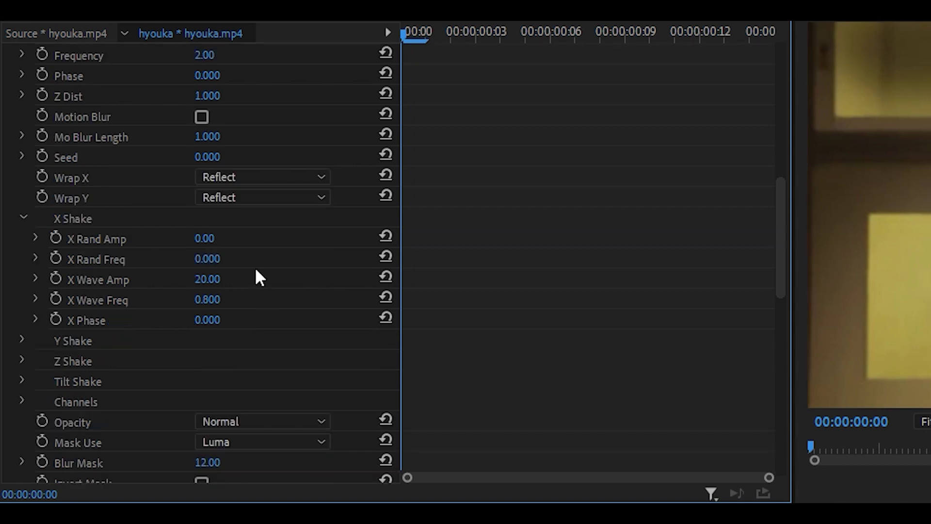
Step: Under Y Shake, zero random amplitude and frequency, with Y Wave Amp 20 and Y Wave Freq 0.8
{"action": "left_click", "coordinate": [22, 340]}
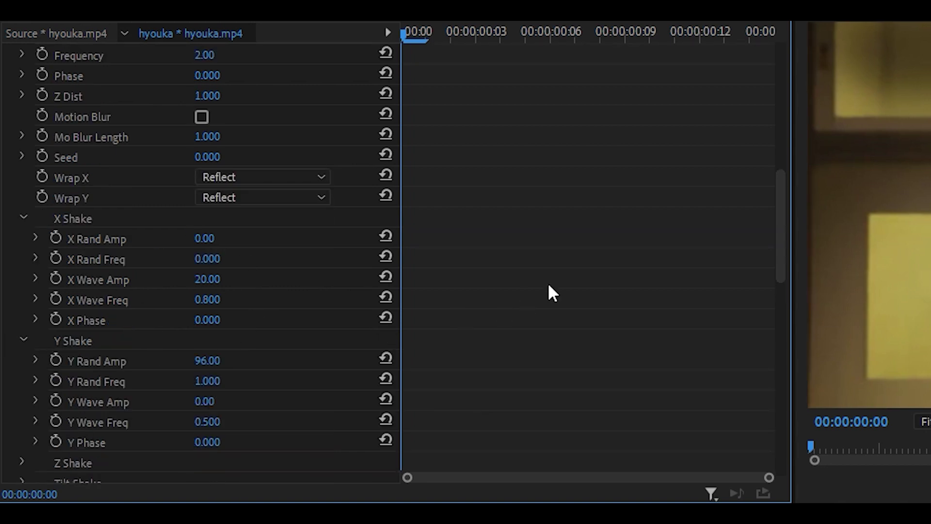
{"action": "scroll", "coordinate": [252, 172], "scroll_direction": "down", "scroll_amount": 2}
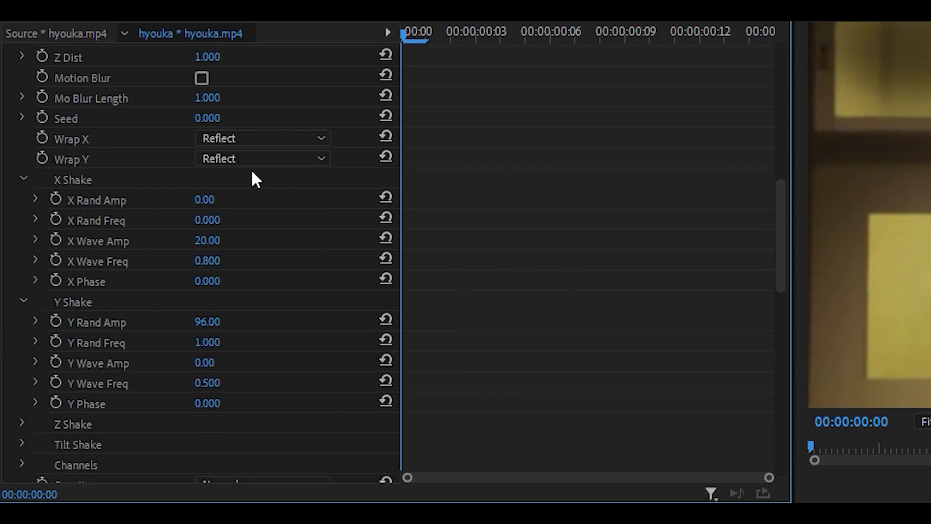
{"action": "left_click", "coordinate": [219, 322]}
{"action": "type", "text": "9"}
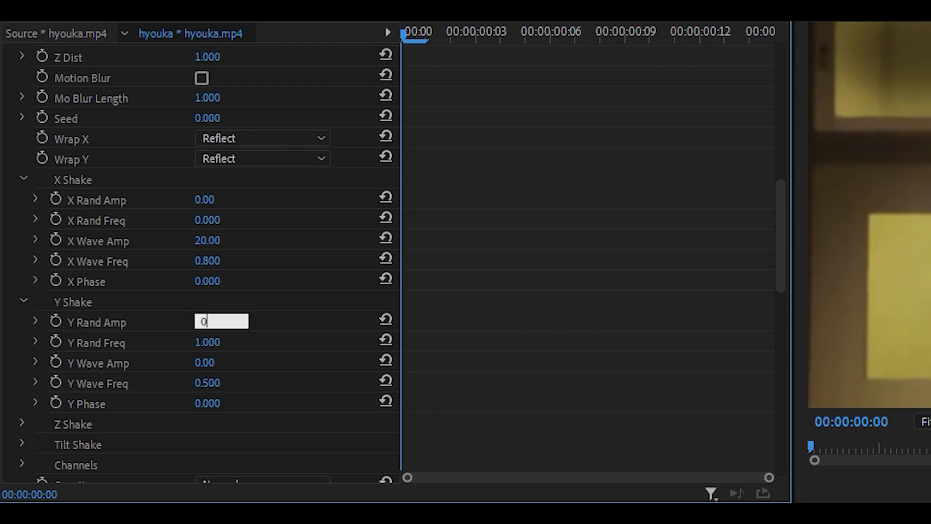
{"action": "key", "text": "Tab"}
{"action": "type", "text": "0"}
{"action": "key", "text": "Tab"}
{"action": "type", "text": "20"}
{"action": "key", "text": "Tab"}
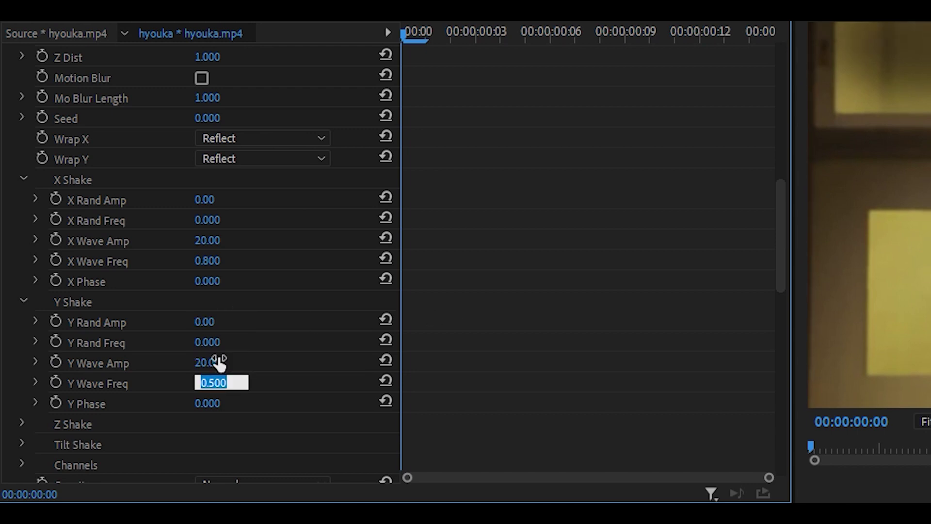
{"action": "type", "text": "0.8"}
{"action": "key", "text": "Return"}
Step: Zero Tilt Rand Amp and Freq and set Tilt Wave Amp to 0.5
{"action": "scroll", "coordinate": [70, 326], "scroll_direction": "down", "scroll_amount": 4}
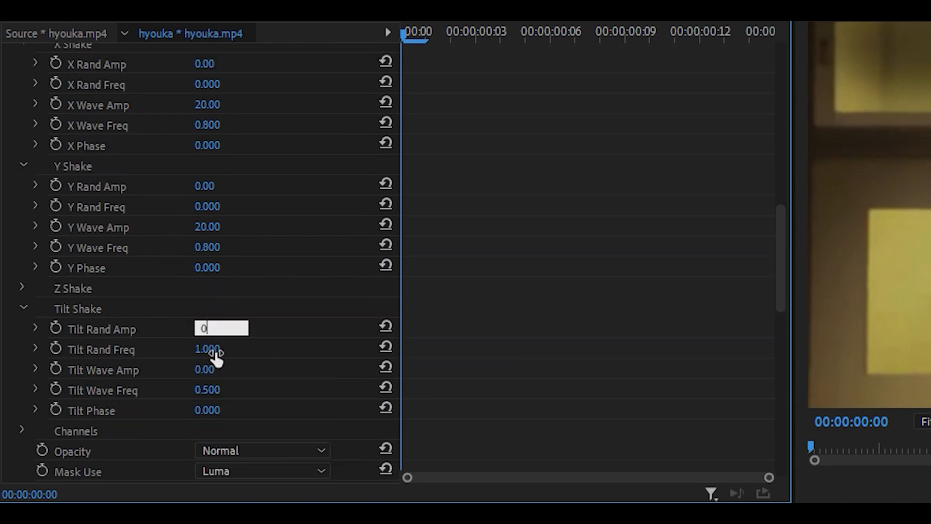
{"action": "key", "text": "Tab"}
{"action": "type", "text": "0"}
{"action": "key", "text": "Tab"}
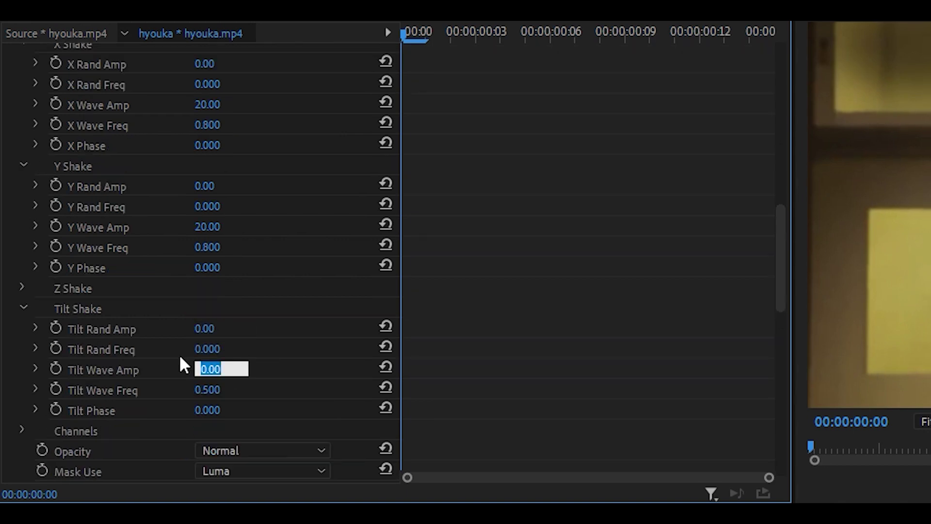
{"action": "type", "text": "0.5"}
{"action": "key", "text": "Return"}
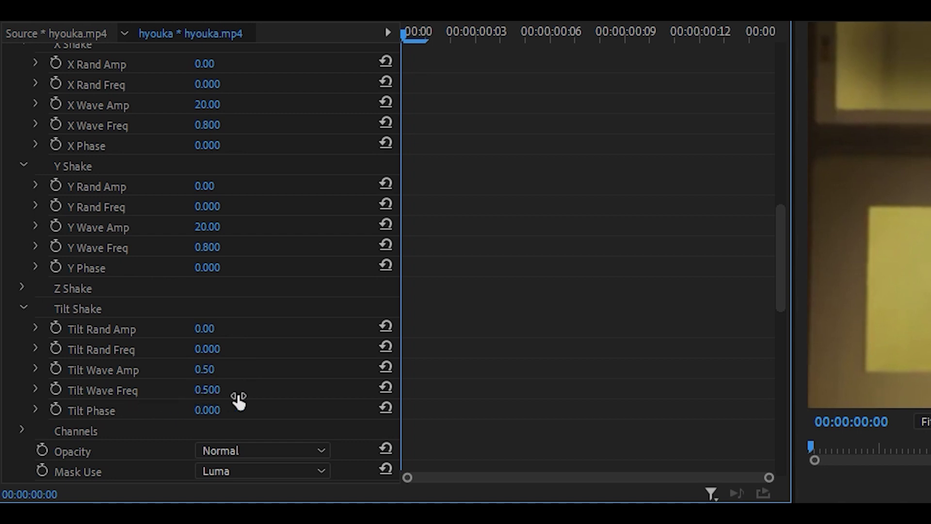
Step: Collapse both effects and copy the first clip's S_Shake
{"action": "scroll", "coordinate": [8, 182], "scroll_direction": "up", "scroll_amount": 10}
{"action": "left_click", "coordinate": [8, 185]}
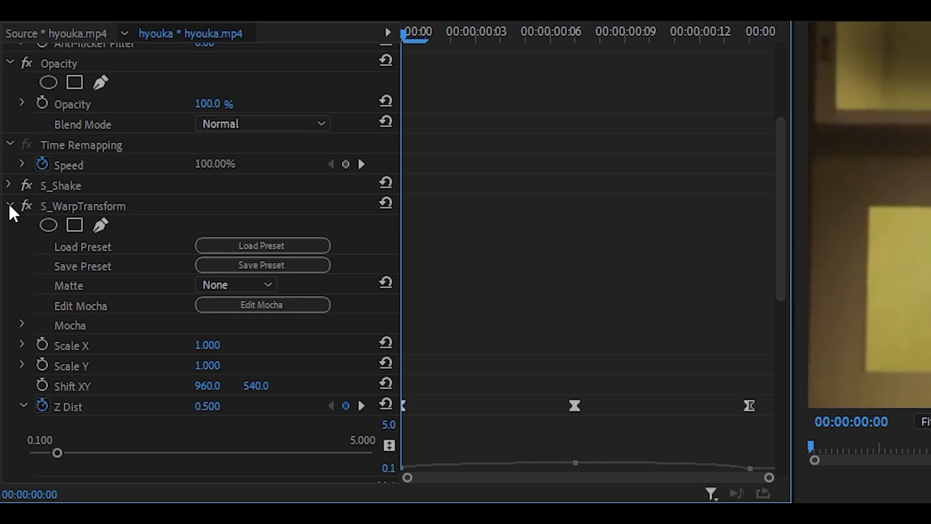
{"action": "left_click", "coordinate": [7, 206]}
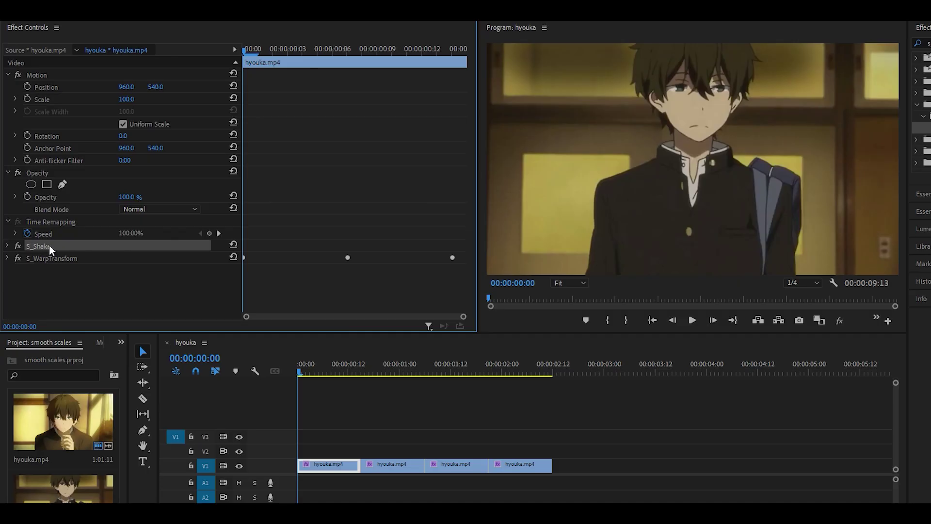
{"action": "right_click", "coordinate": [78, 185]}
{"action": "left_click", "coordinate": [85, 314]}
Step: Paste S_Shake onto the second clip, move it above S_WarpTransform, then paste onto the third clip
{"action": "left_click", "coordinate": [384, 367]}
{"action": "right_click", "coordinate": [346, 189]}
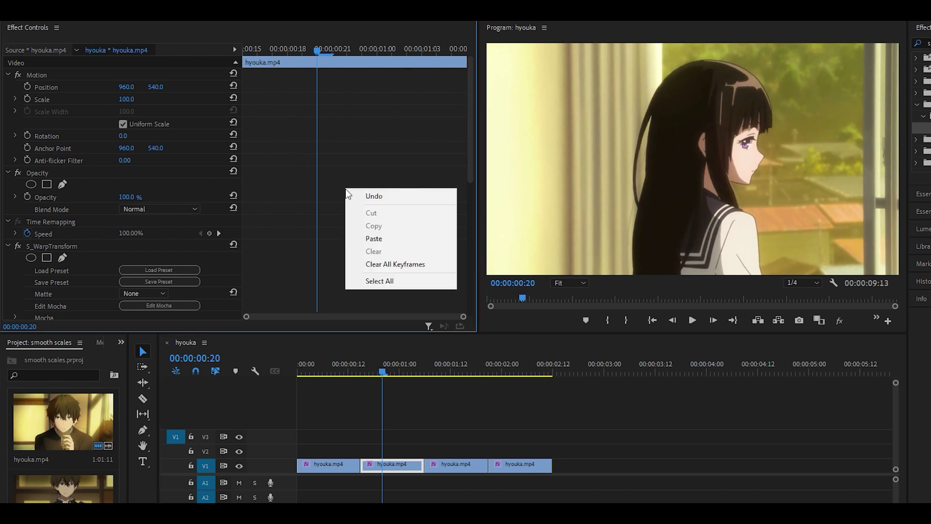
{"action": "left_click", "coordinate": [370, 239]}
{"action": "left_click", "coordinate": [8, 246]}
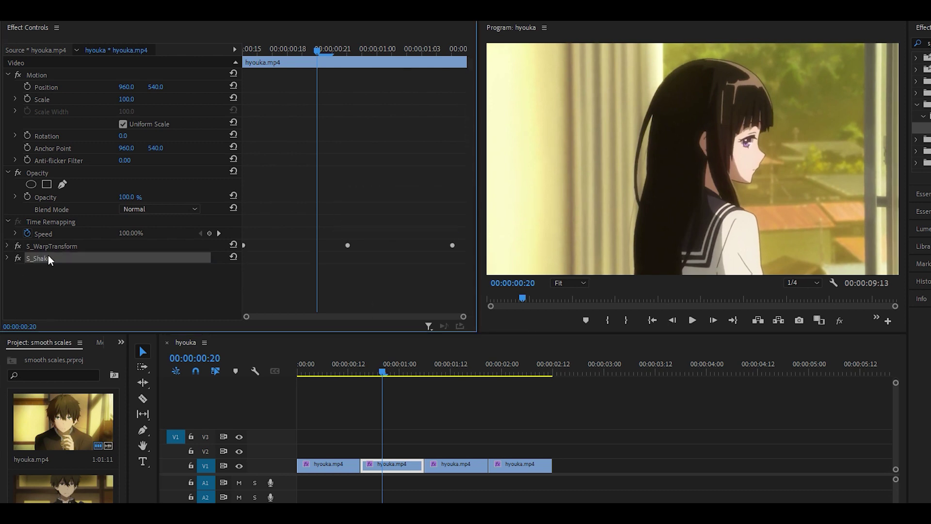
{"action": "left_click_drag", "start_coordinate": [54, 260], "coordinate": [72, 243]}
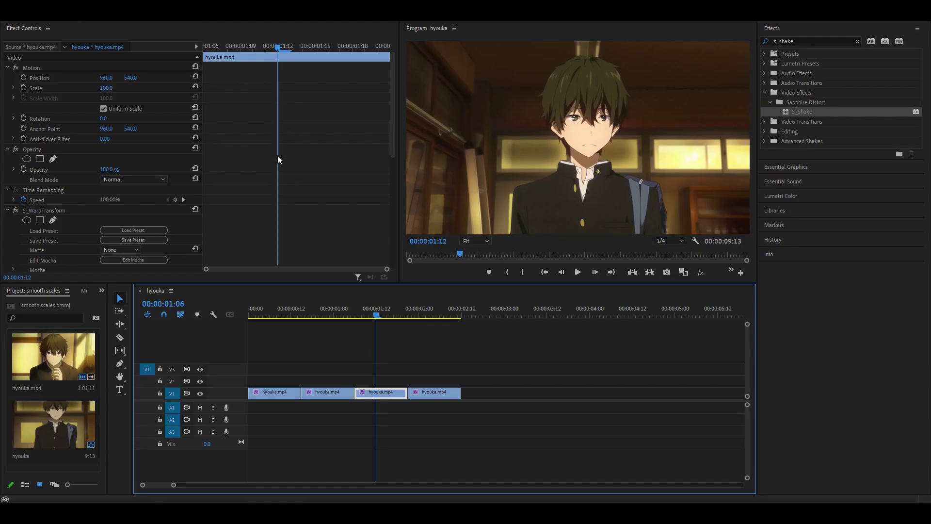
{"action": "right_click", "coordinate": [277, 156]}
{"action": "left_click", "coordinate": [309, 194]}
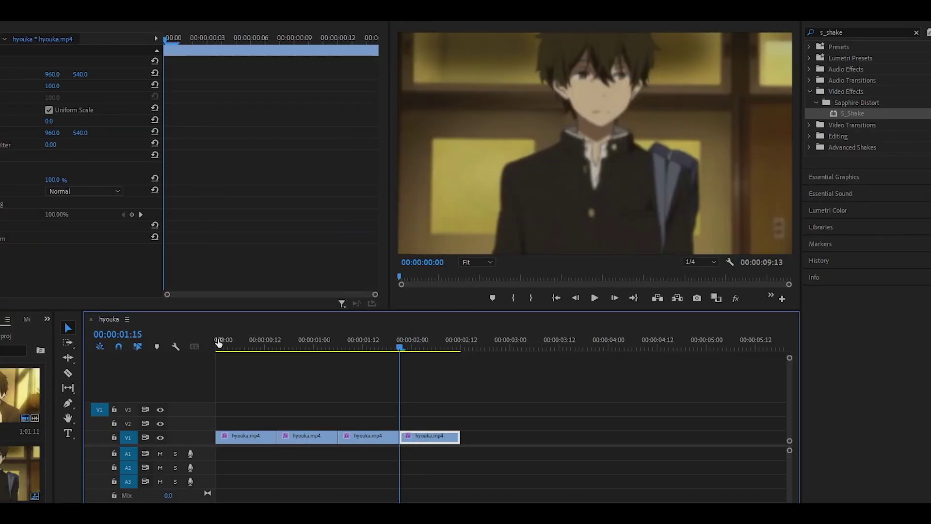
Step: Play the sequence from the timeline start to review the eased zooms and wave shake
{"action": "left_click", "coordinate": [219, 343]}
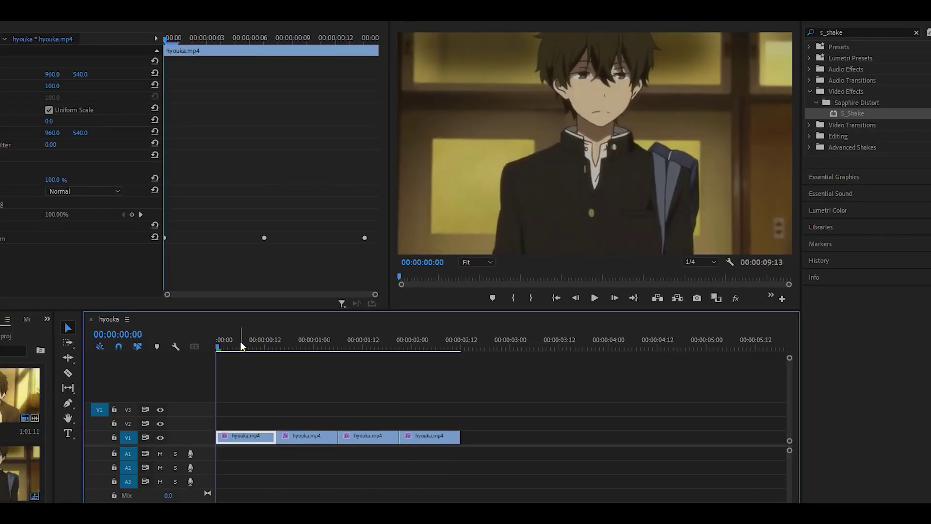